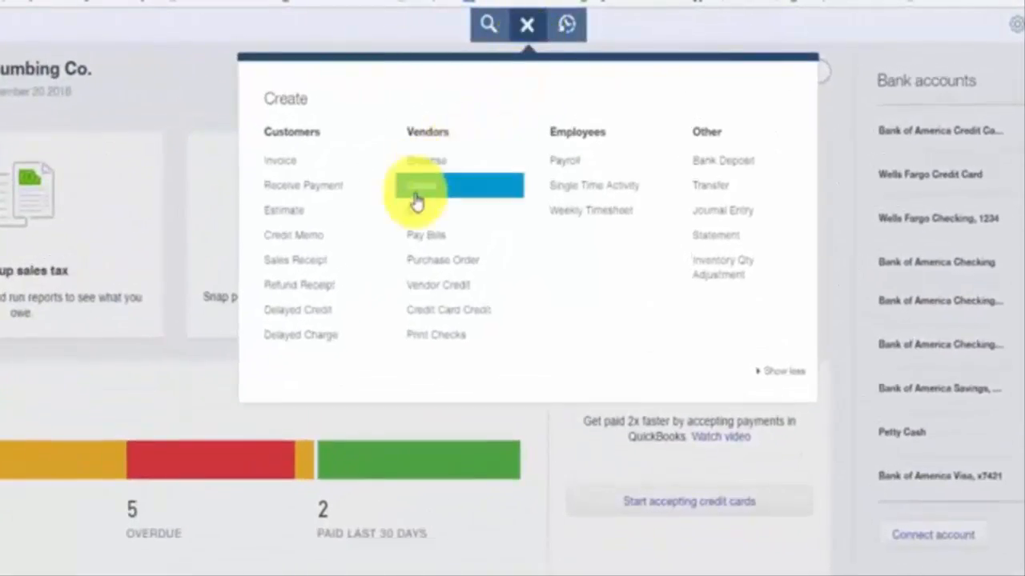
# Create a new check and choose the customer whose check bounced as the payee
pyautogui.click(414, 196)
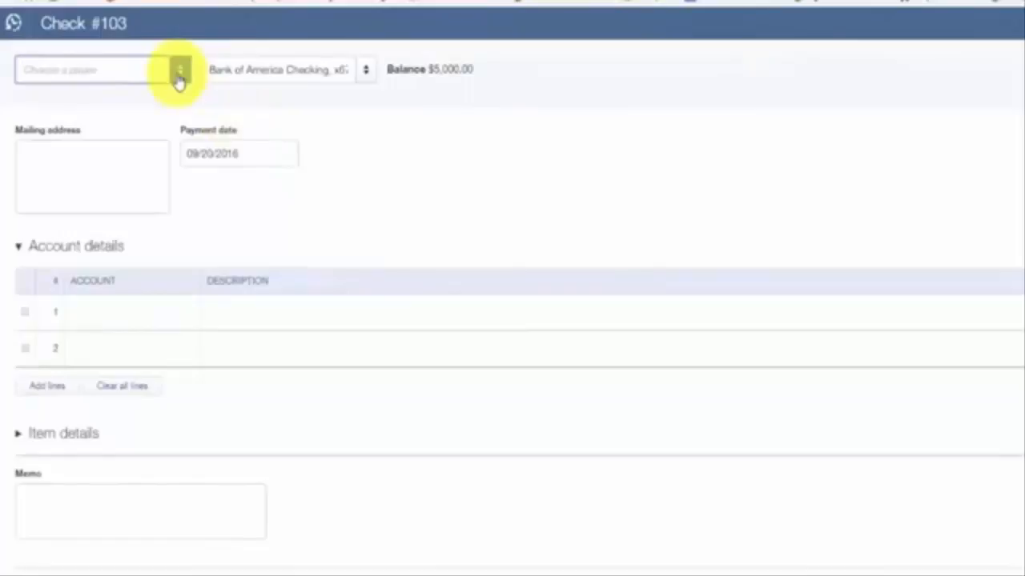
pyautogui.click(179, 79)
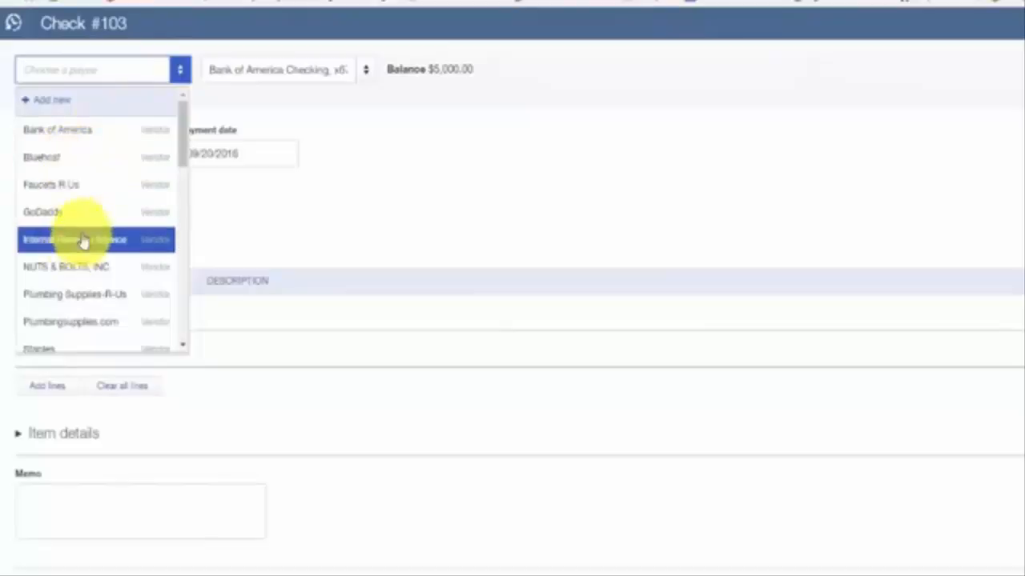
pyautogui.scroll(-5, 120, 168)
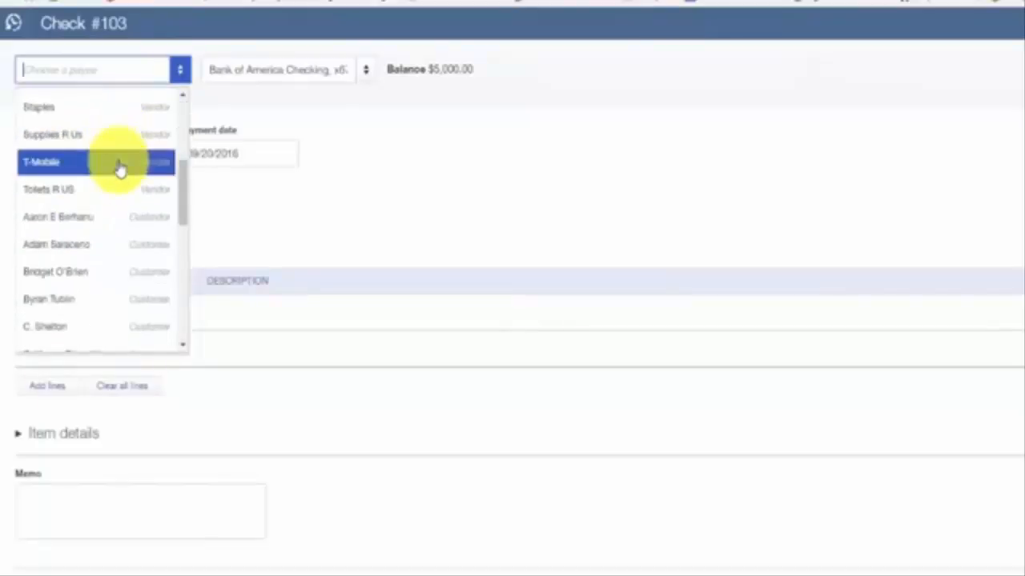
pyautogui.click(120, 276)
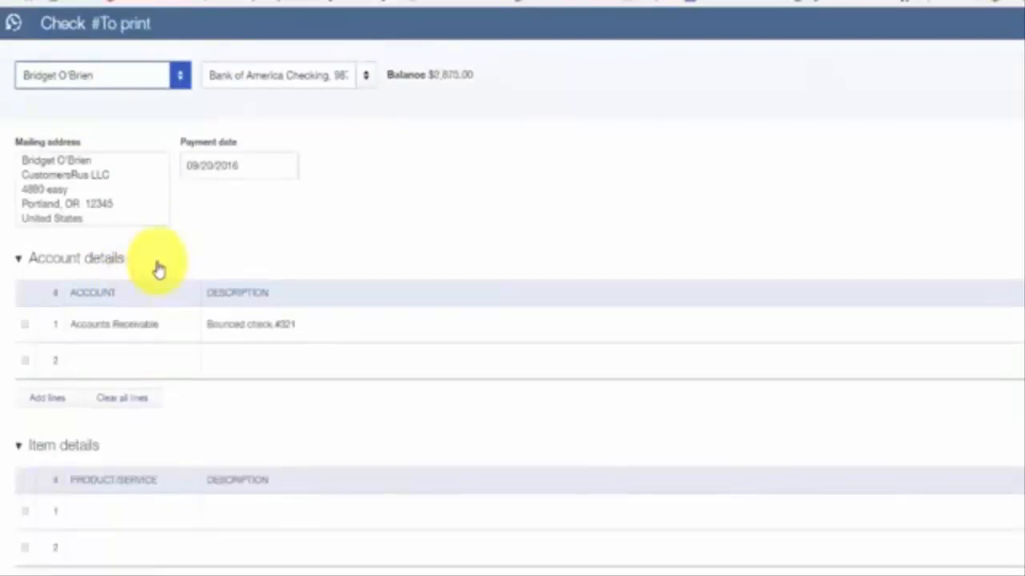
# Review the check's bank account choices and its payment date
pyautogui.click(352, 76)
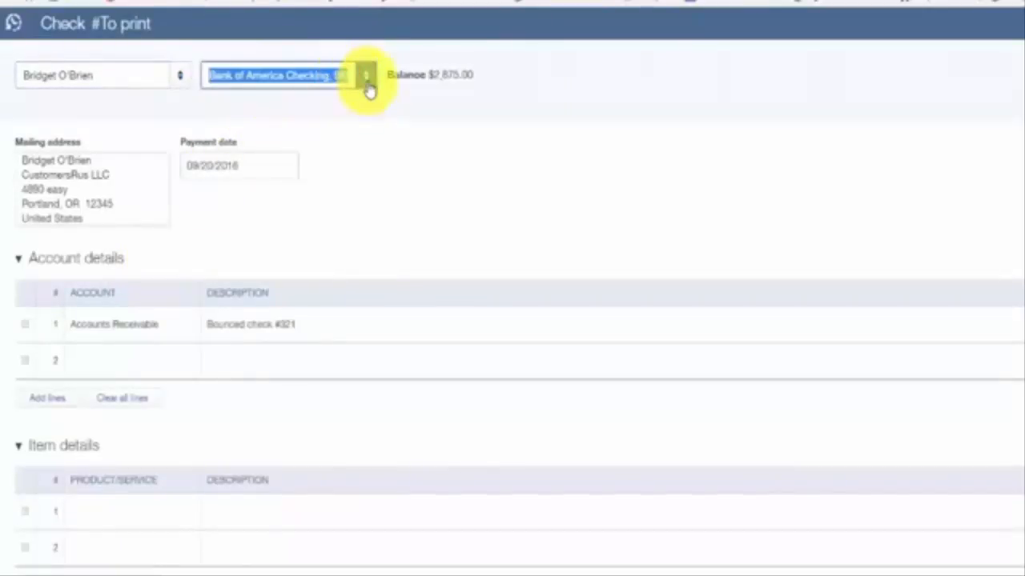
pyautogui.click(366, 86)
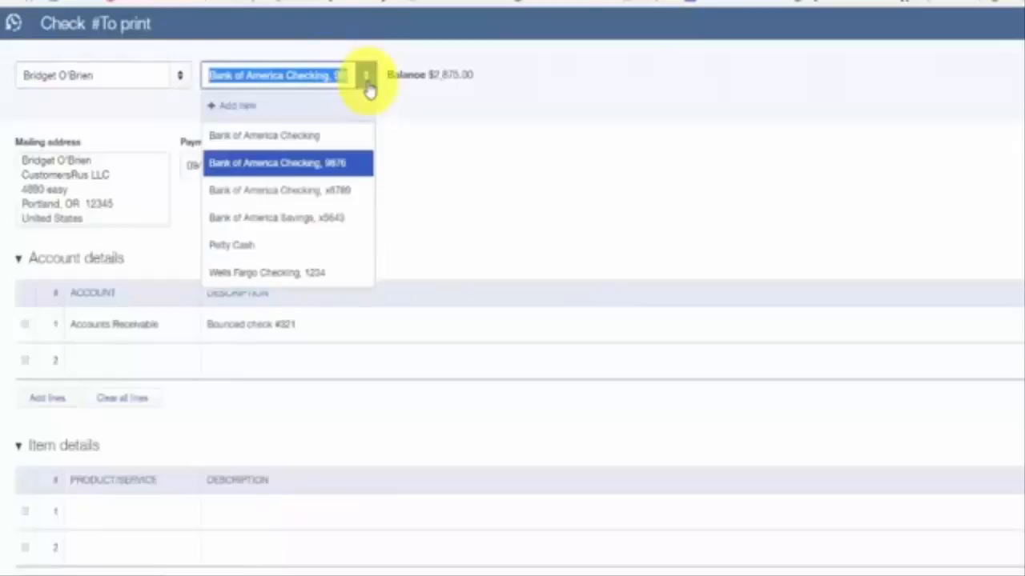
pyautogui.click(367, 86)
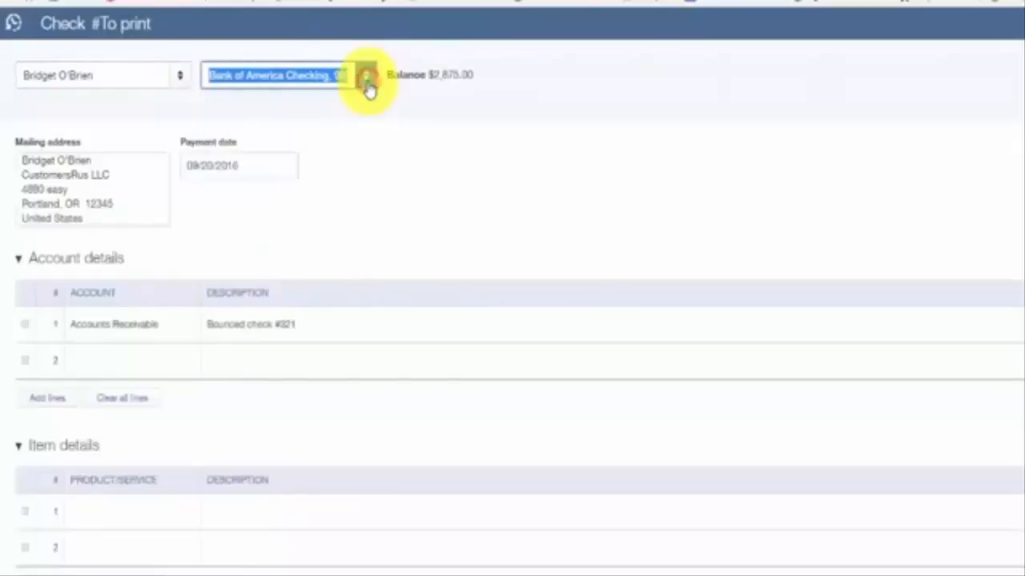
pyautogui.click(269, 163)
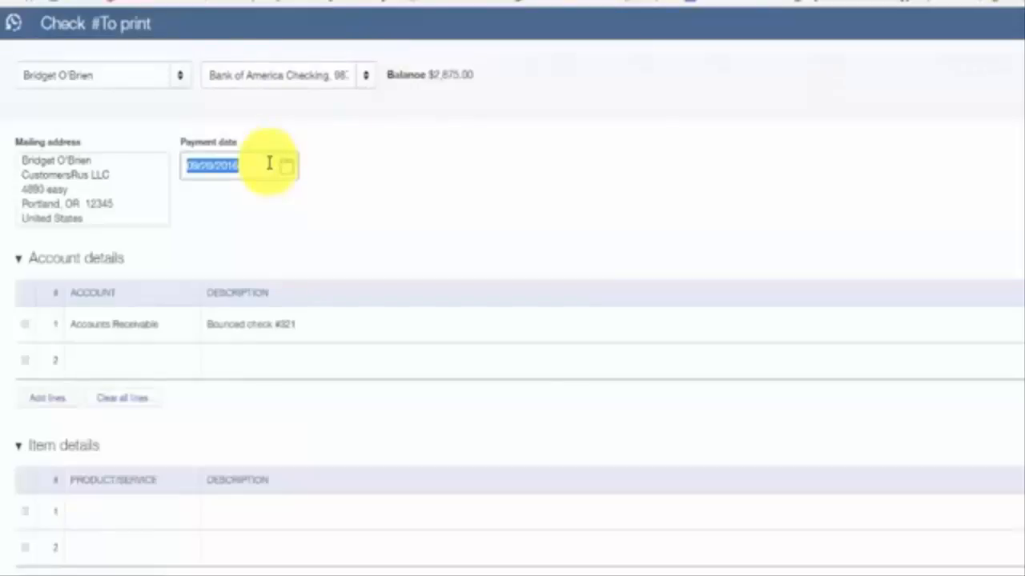
# Review the account, description and amount on the check's first account line
pyautogui.click(185, 333)
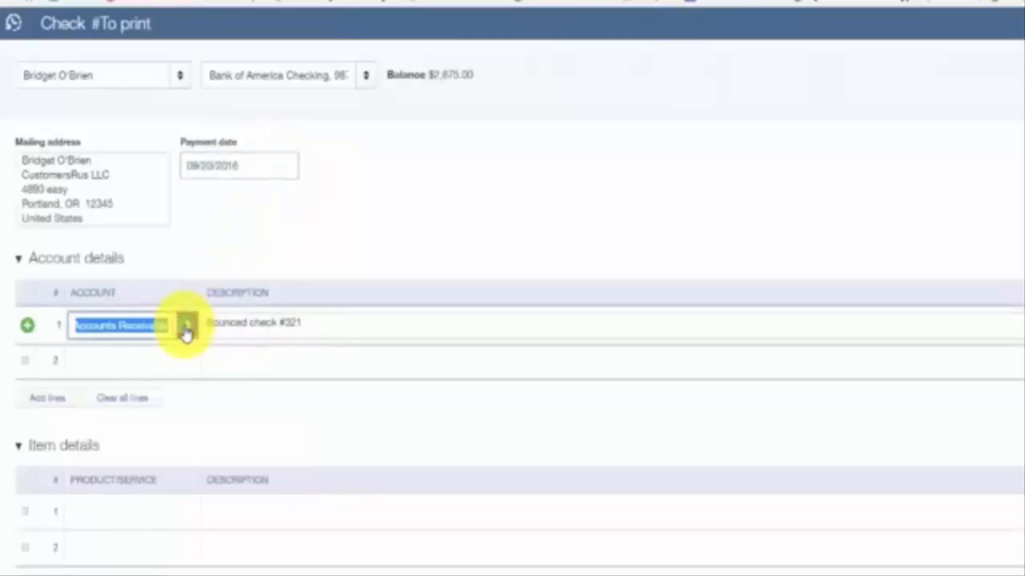
pyautogui.click(186, 328)
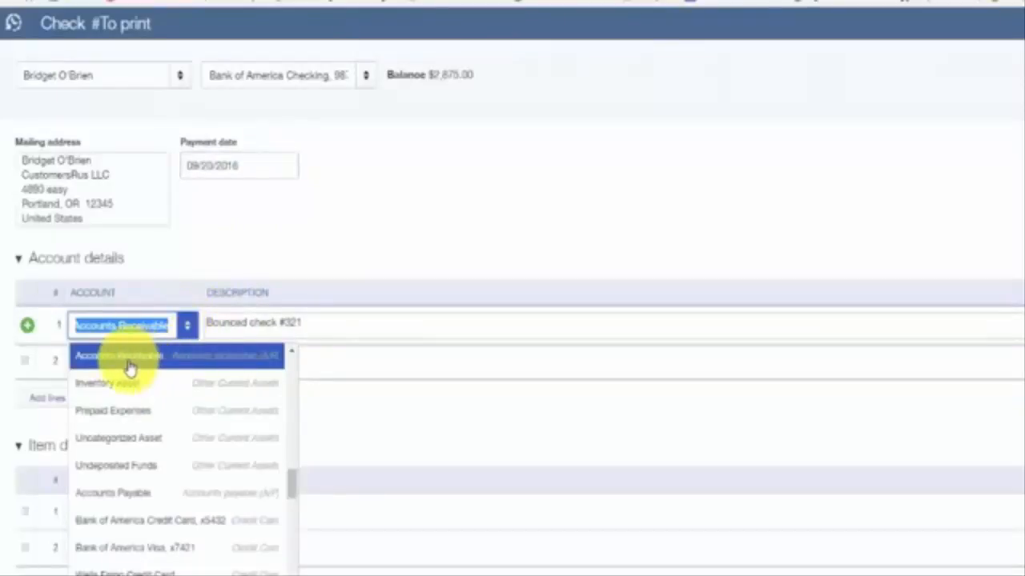
pyautogui.click(166, 327)
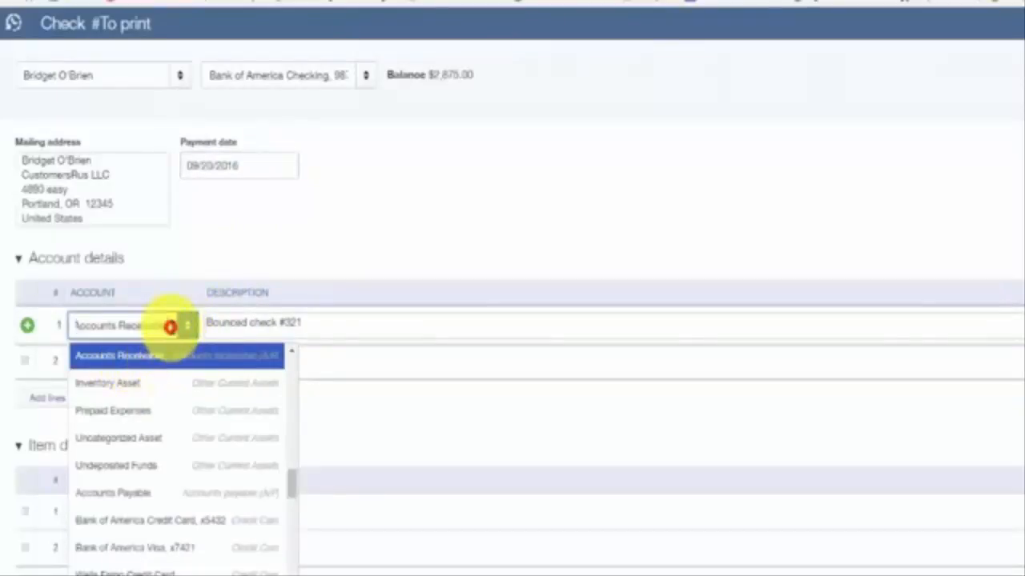
pyautogui.click(334, 322)
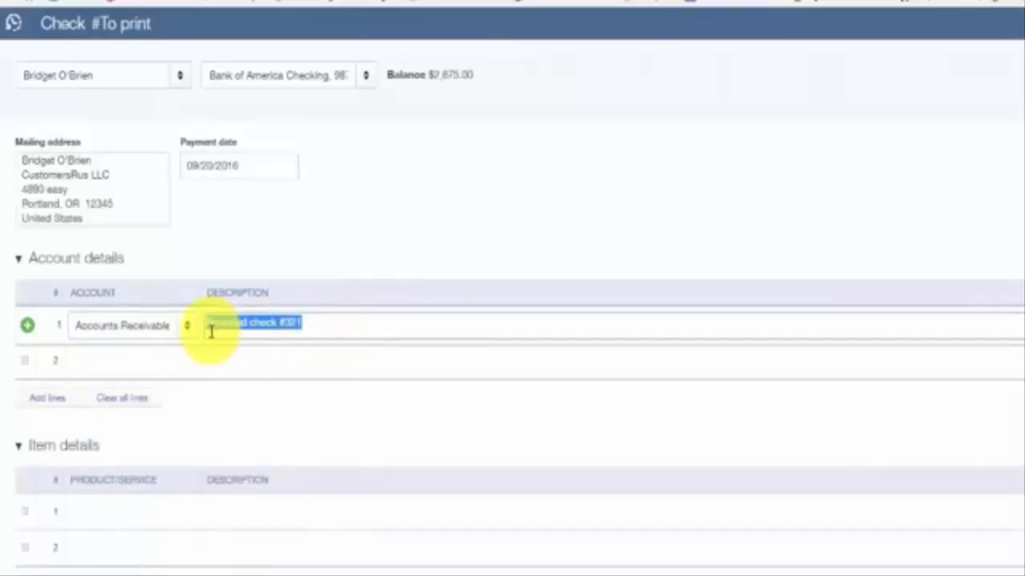
pyautogui.click(332, 323)
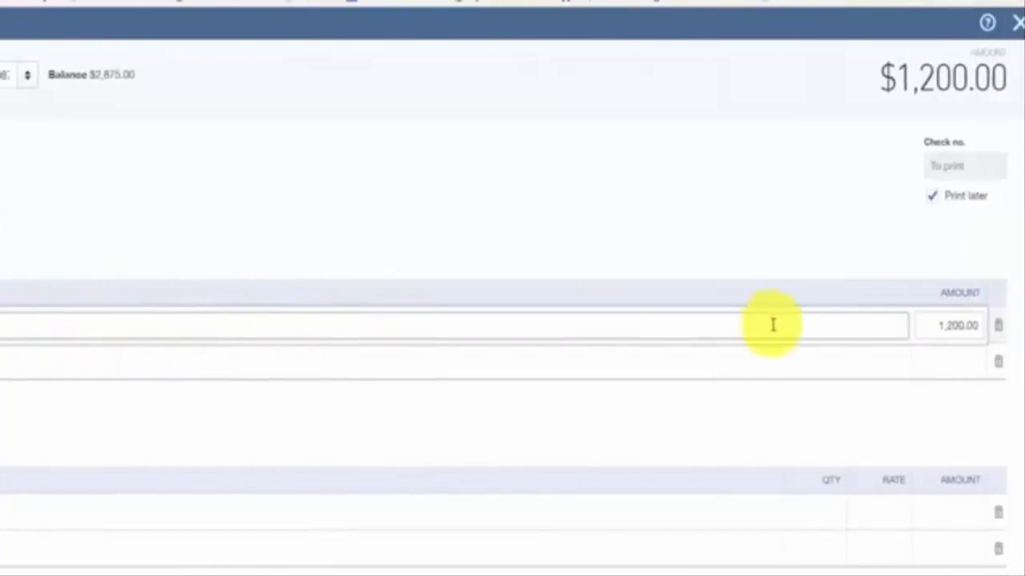
pyautogui.click(926, 323)
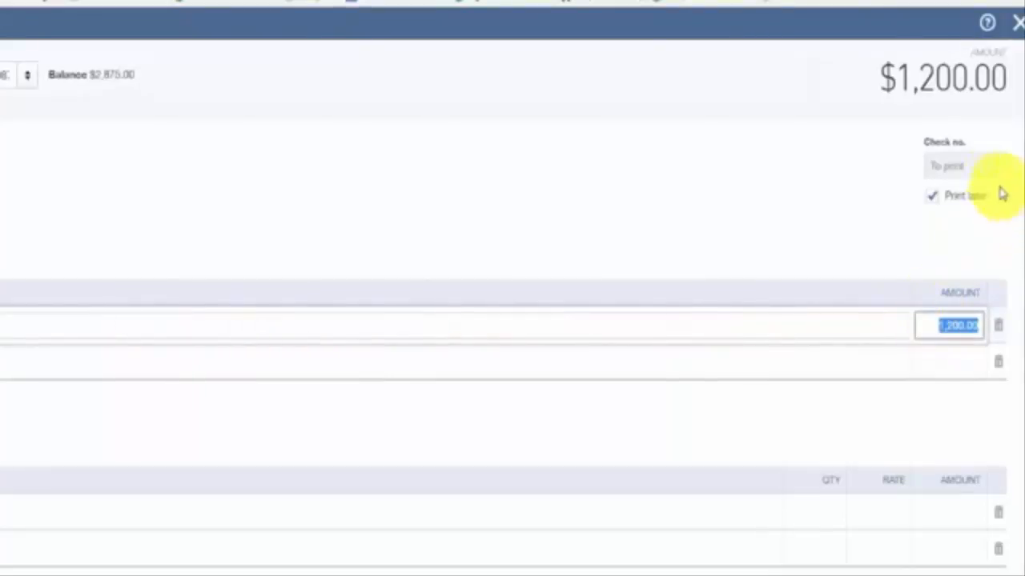
# Turn off Print later and enter NSF as the check number
pyautogui.click(976, 164)
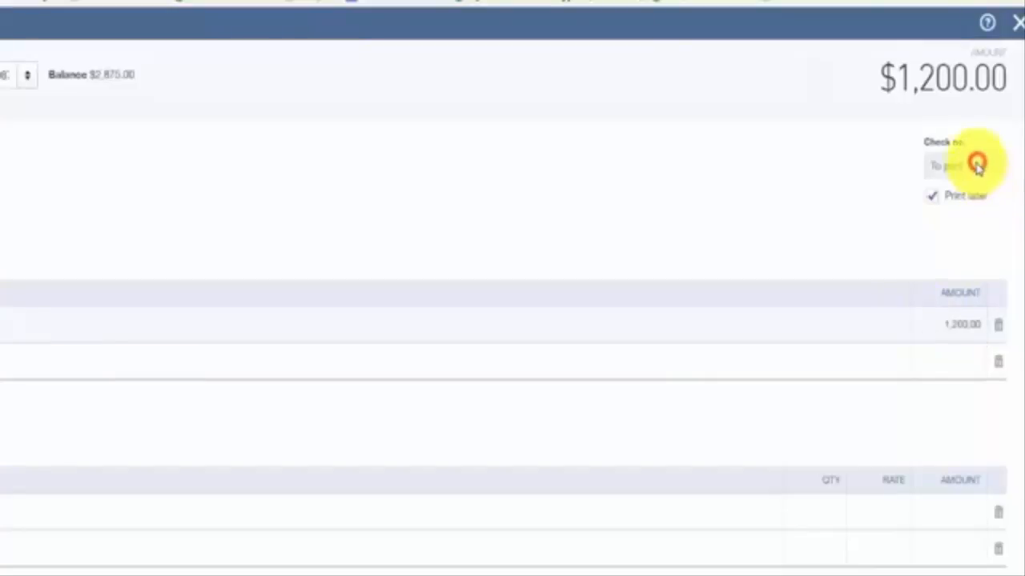
pyautogui.click(932, 196)
pyautogui.click(936, 161)
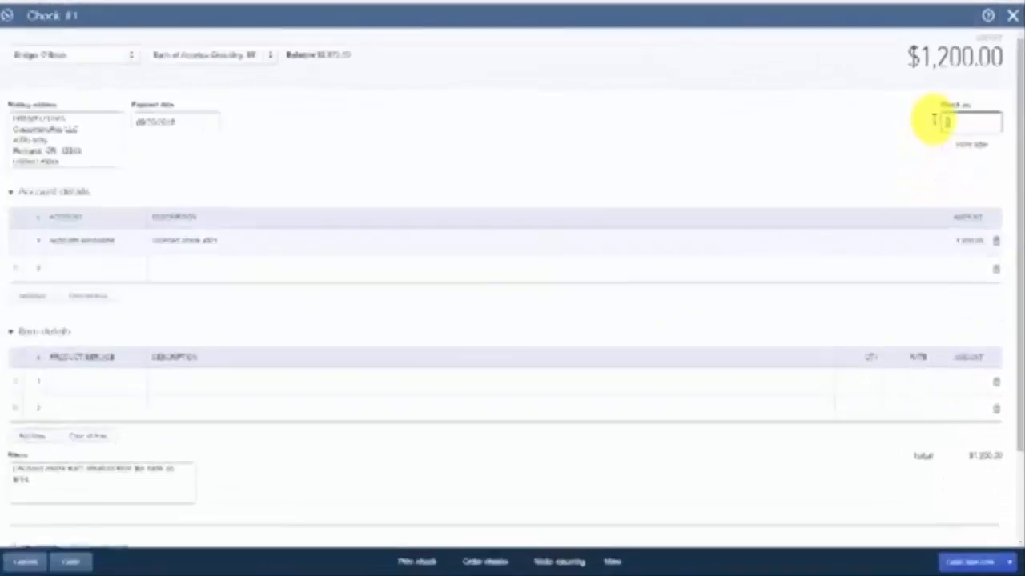
pyautogui.write('NSF')
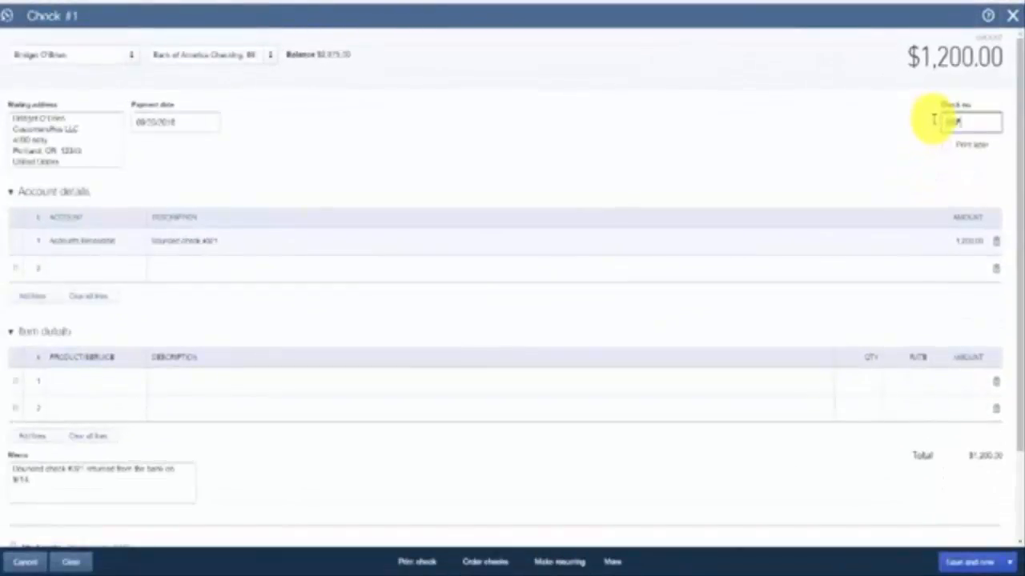
# Review the memo about the bounced check, and save and close the check
pyautogui.click(30, 476)
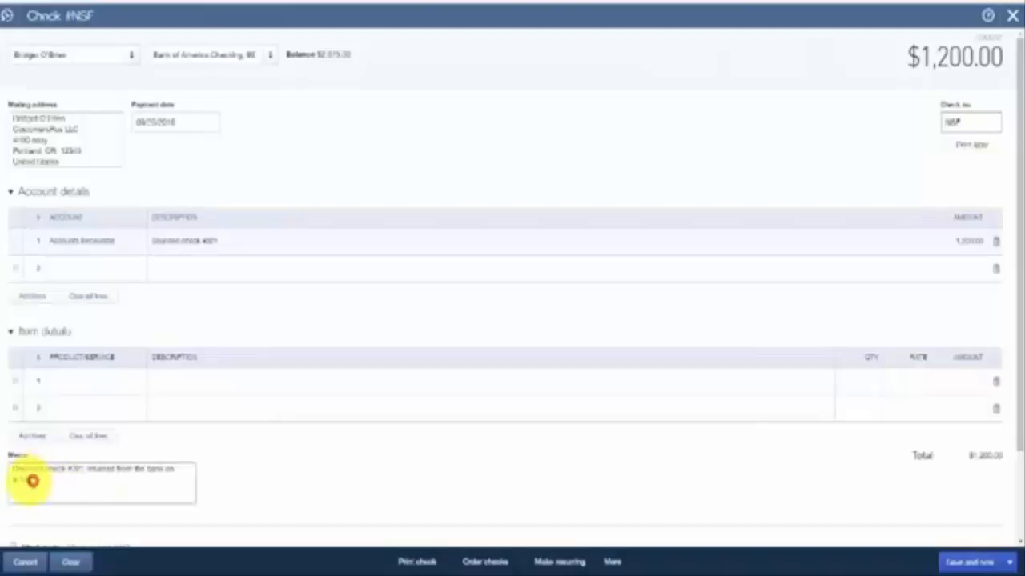
pyautogui.moveTo(11, 469); pyautogui.dragTo(69, 480)
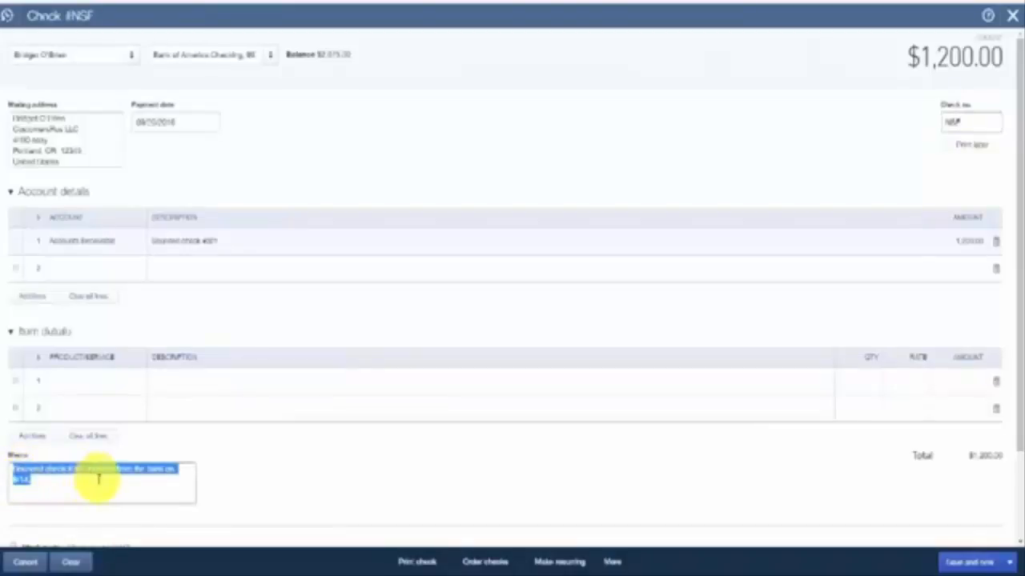
pyautogui.click(85, 481)
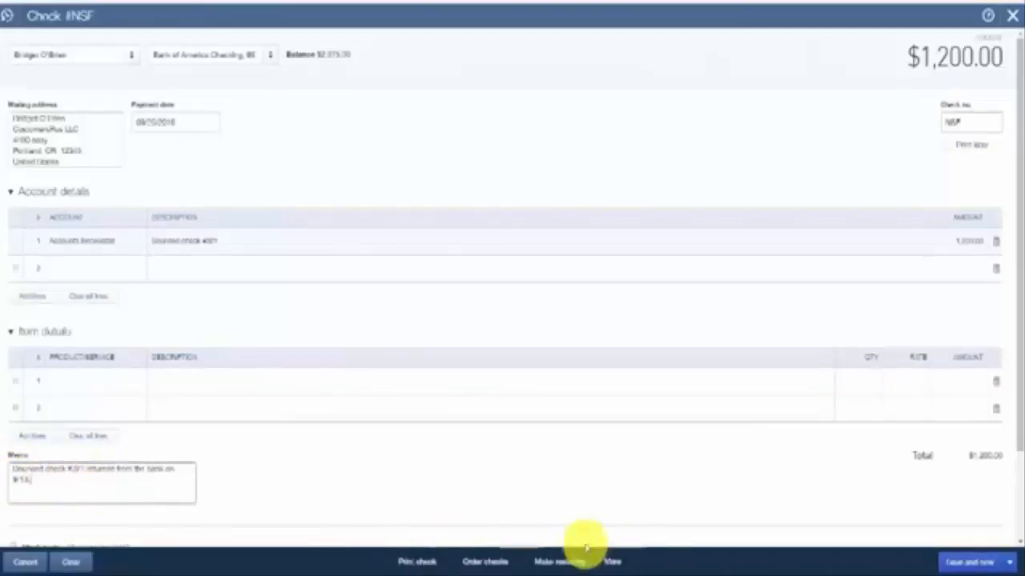
pyautogui.click(1010, 564)
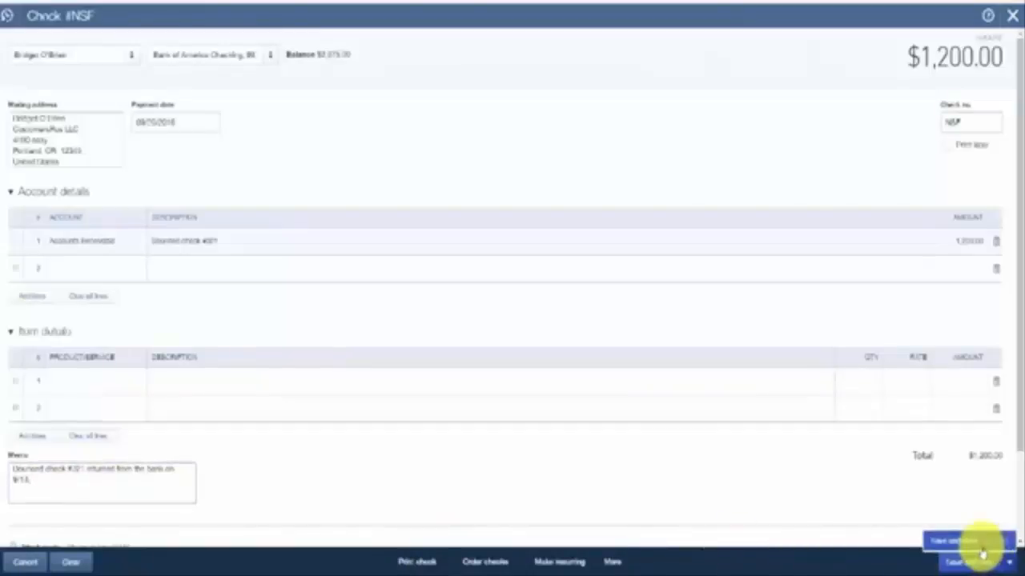
pyautogui.click(979, 547)
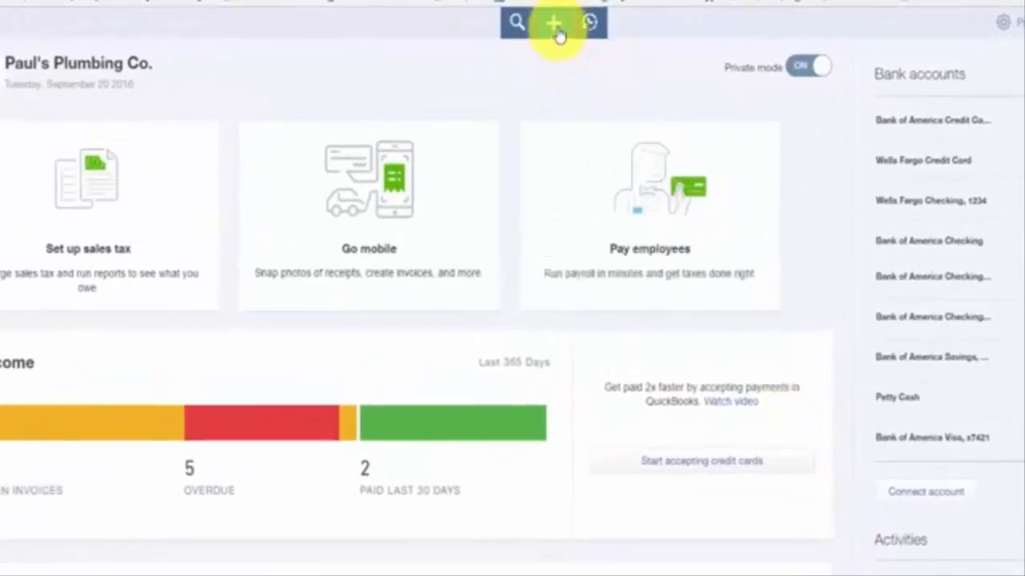
# Create a new expense with Bank of America as payee, paid from the second-listed Bank of America Checking account
pyautogui.click(558, 36)
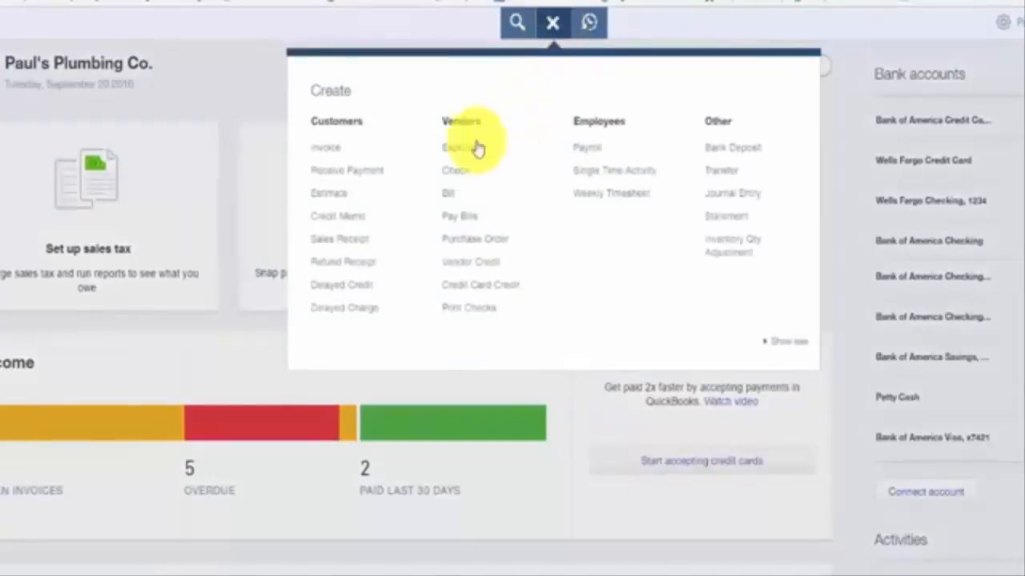
pyautogui.click(458, 151)
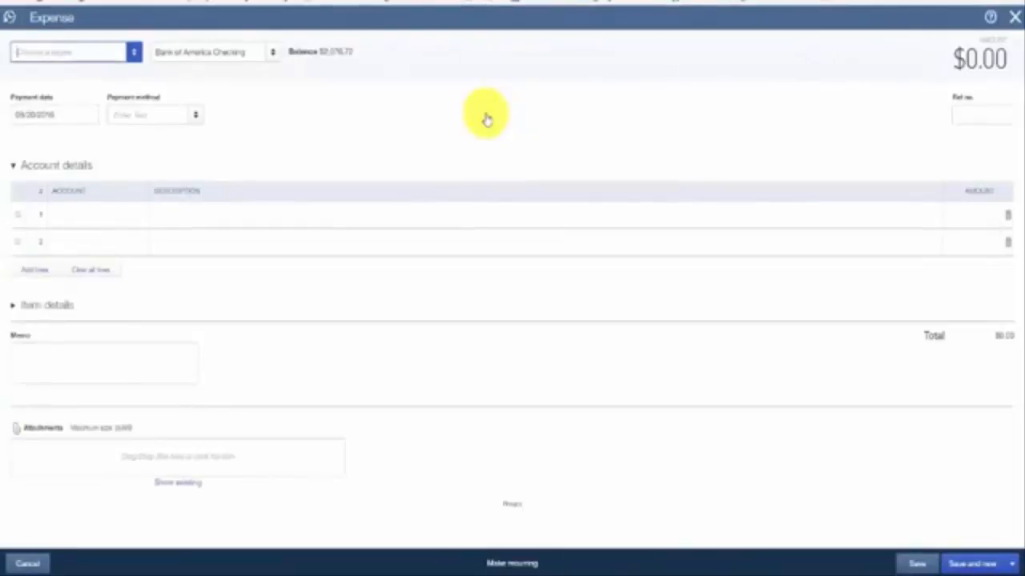
pyautogui.click(134, 52)
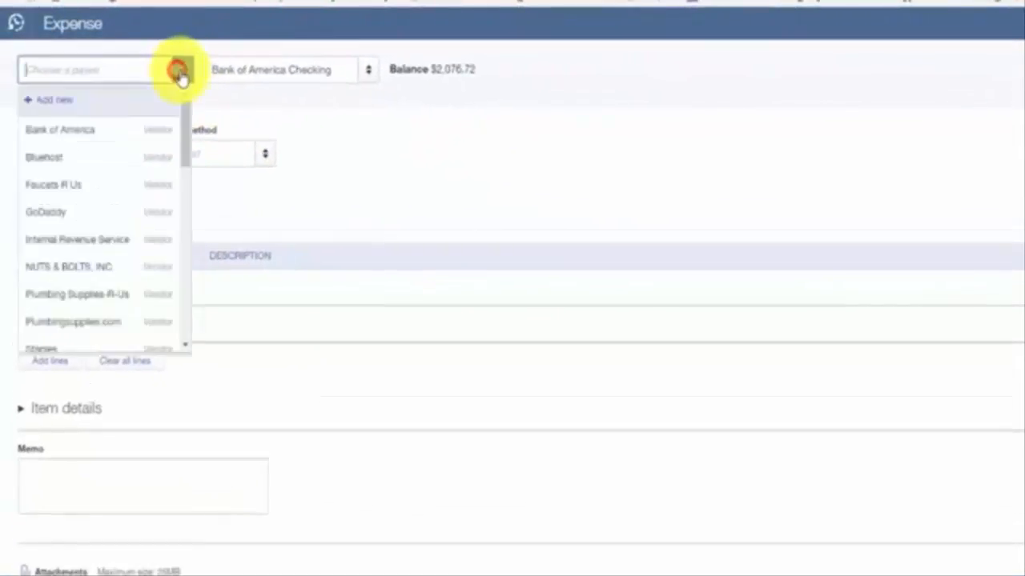
pyautogui.click(82, 130)
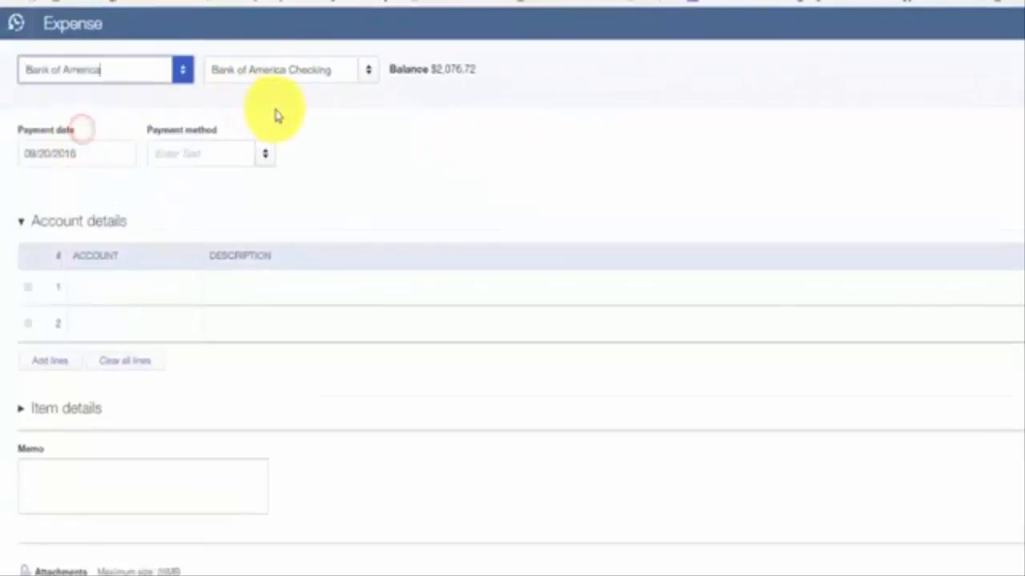
pyautogui.click(354, 71)
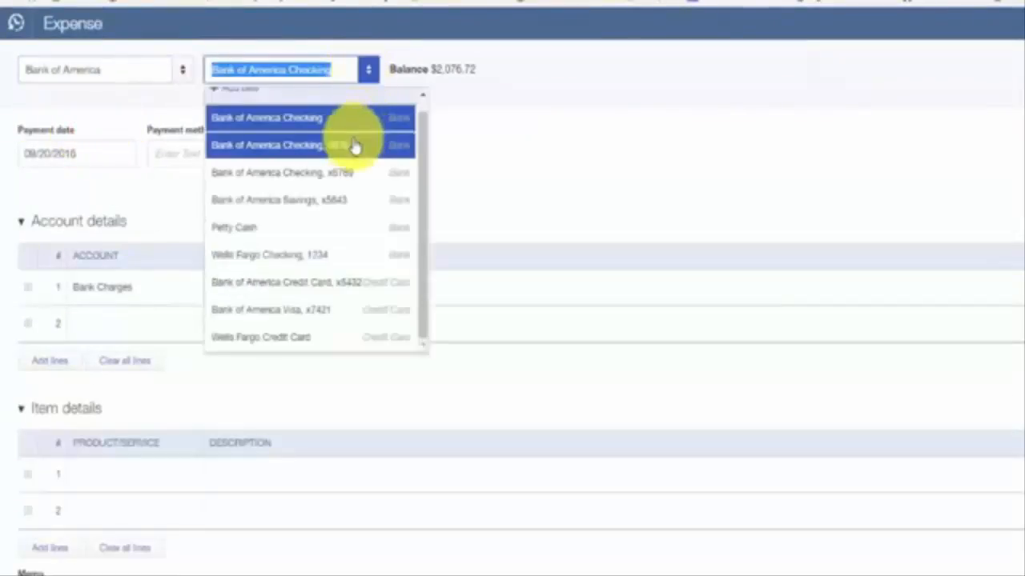
pyautogui.click(355, 147)
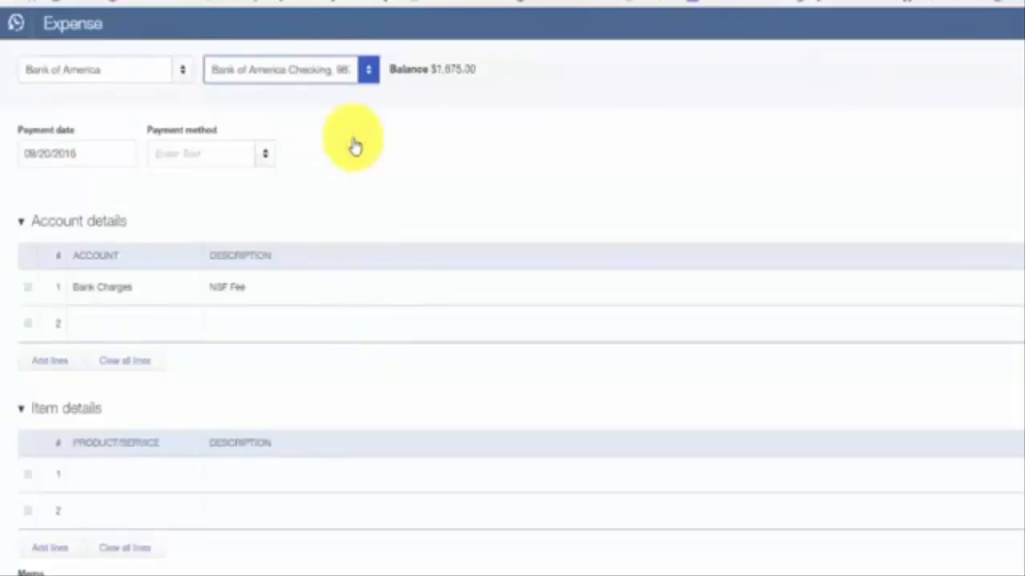
# Check the expense's payment date and enter Bank NSF Fee as its reference number
pyautogui.click(99, 156)
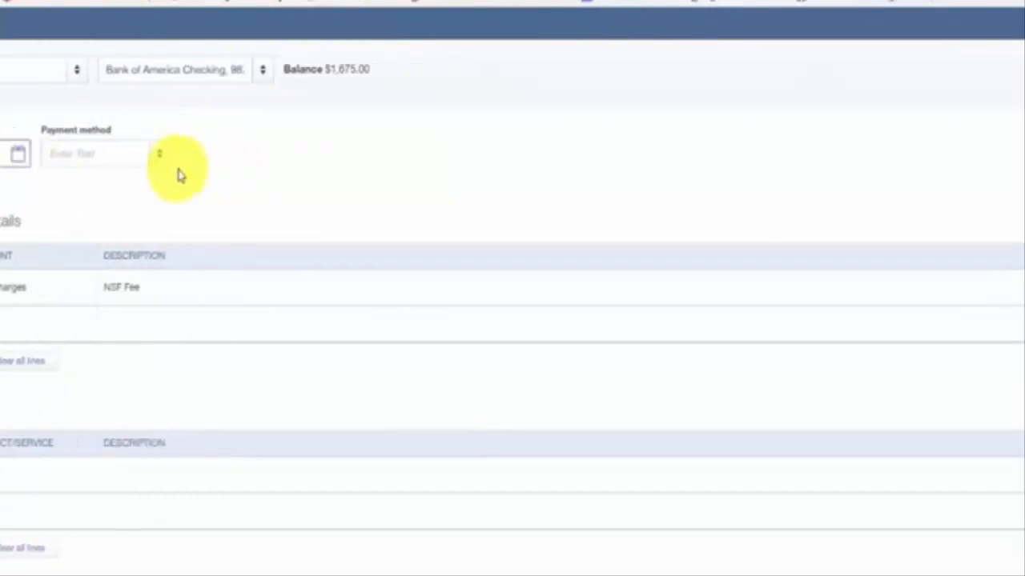
pyautogui.click(946, 161)
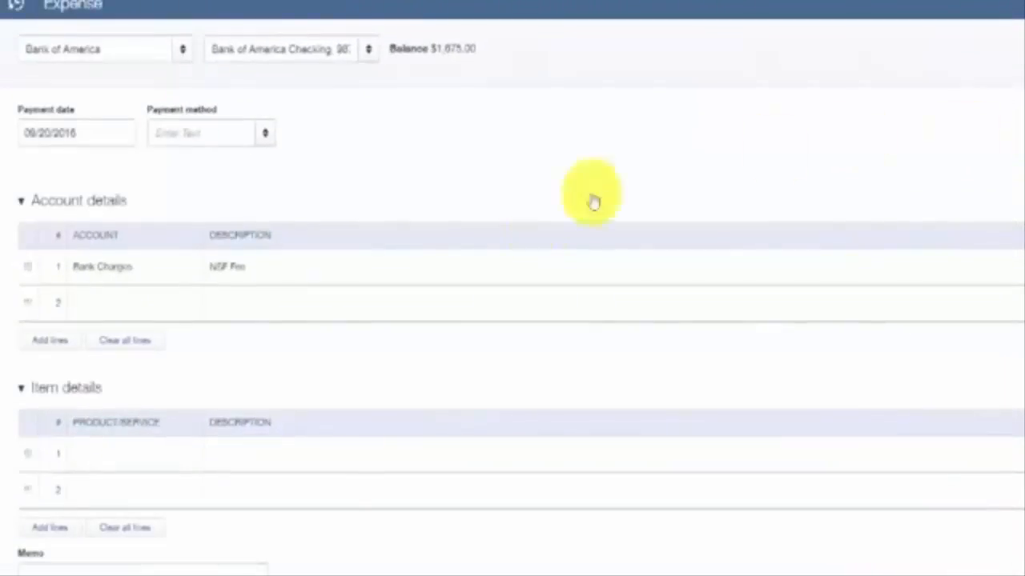
# Review the account choices, description and amount on the expense's first account line
pyautogui.click(151, 271)
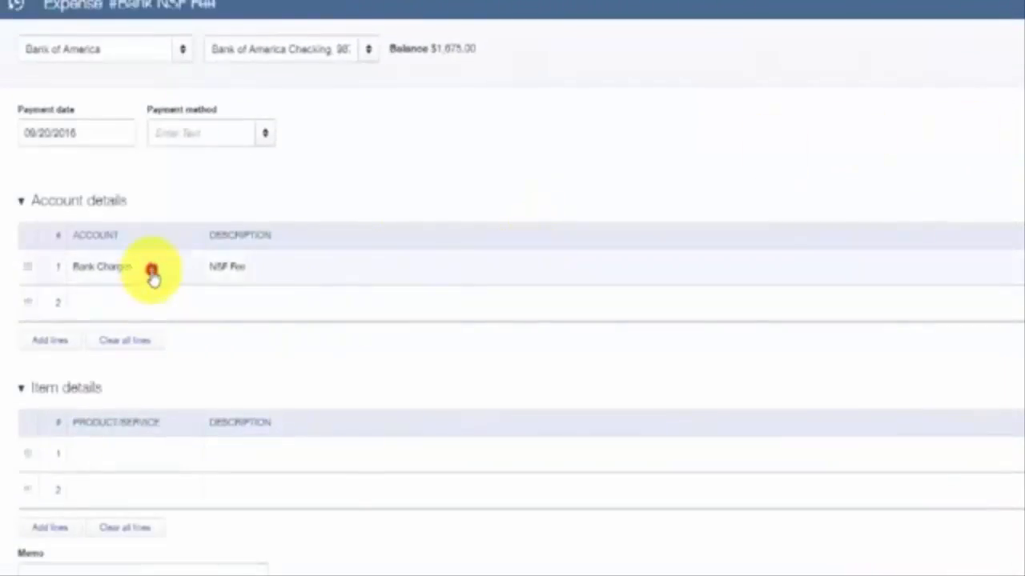
pyautogui.click(190, 268)
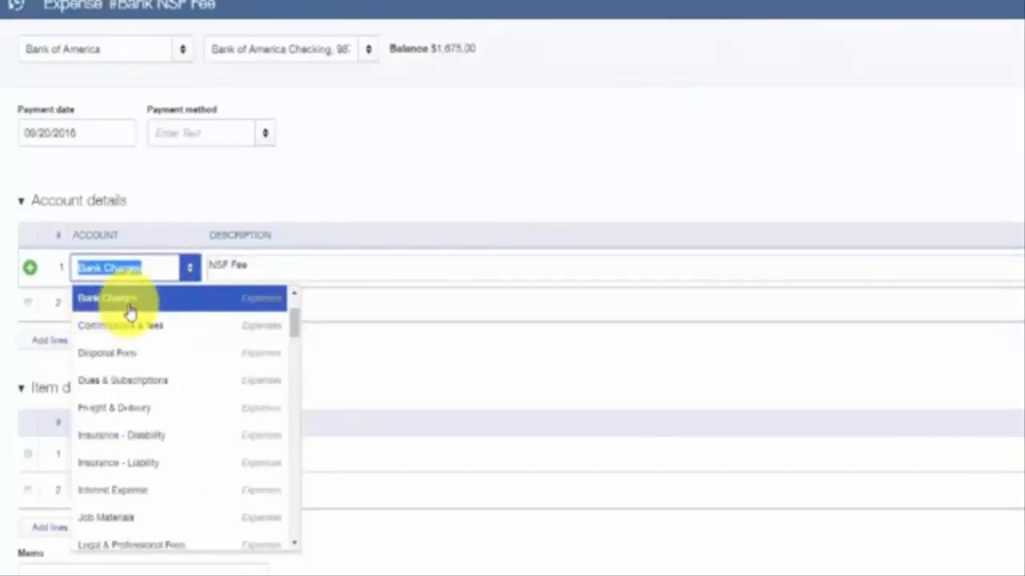
pyautogui.click(293, 325)
pyautogui.moveTo(293, 324); pyautogui.dragTo(293, 305)
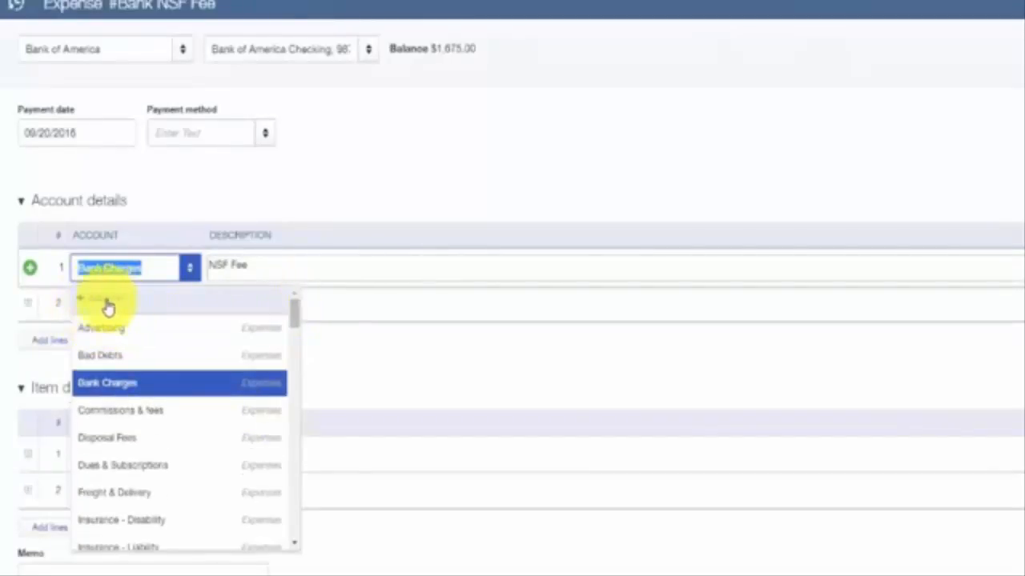
pyautogui.click(266, 269)
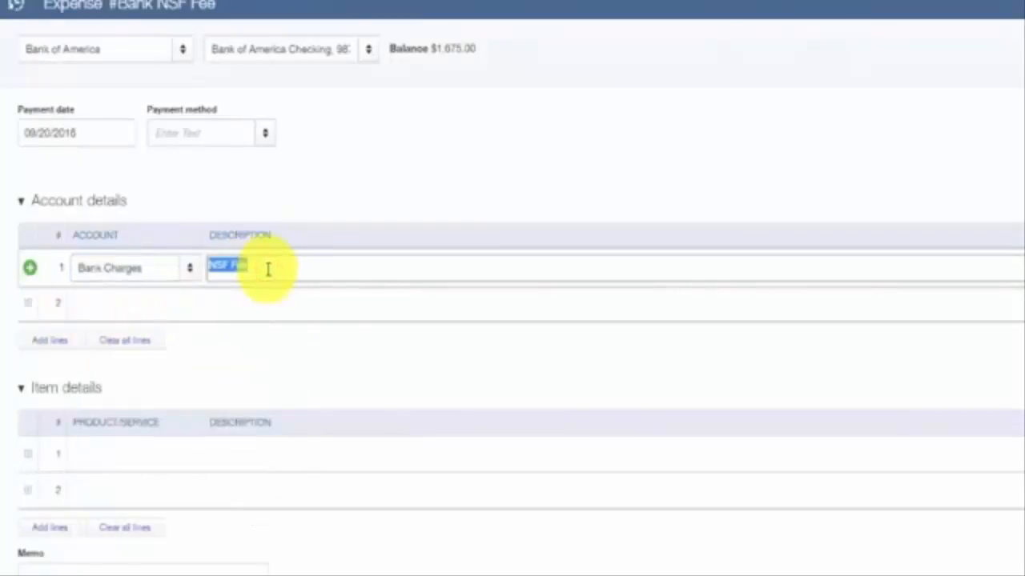
pyautogui.click(929, 292)
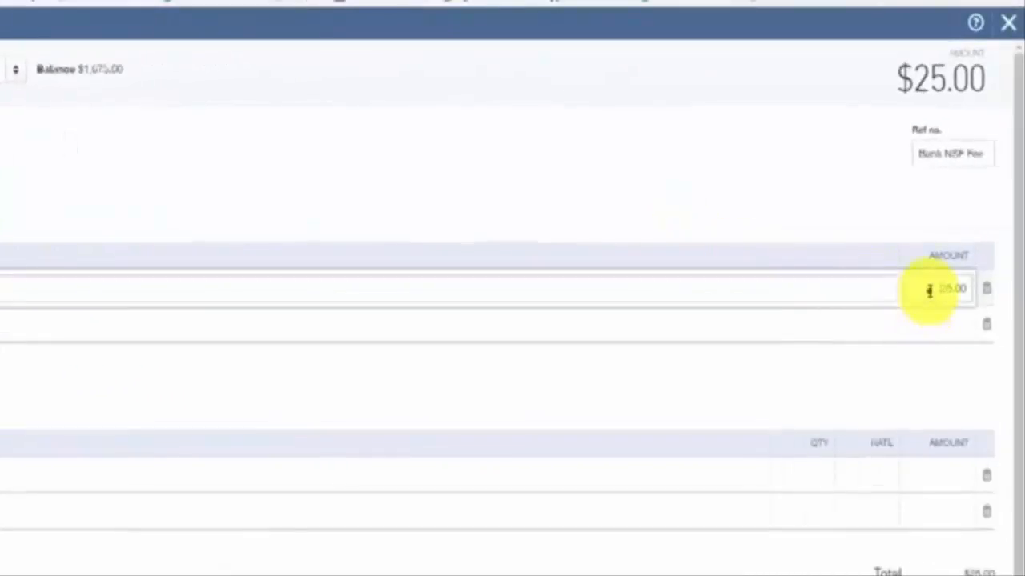
# Check the amount on the expense's first account line, and save and close the expense
pyautogui.doubleClick(929, 292)
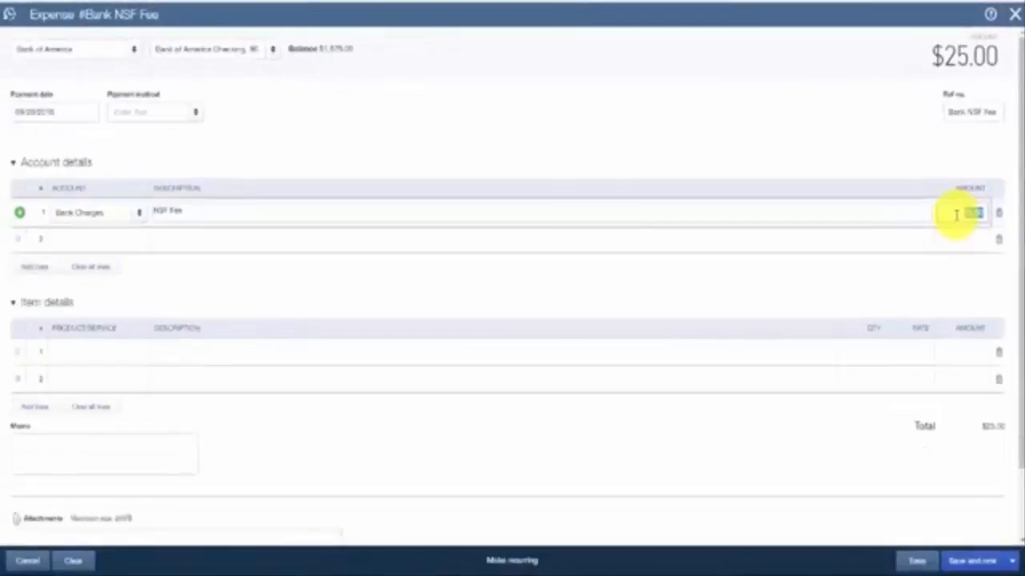
pyautogui.click(1011, 561)
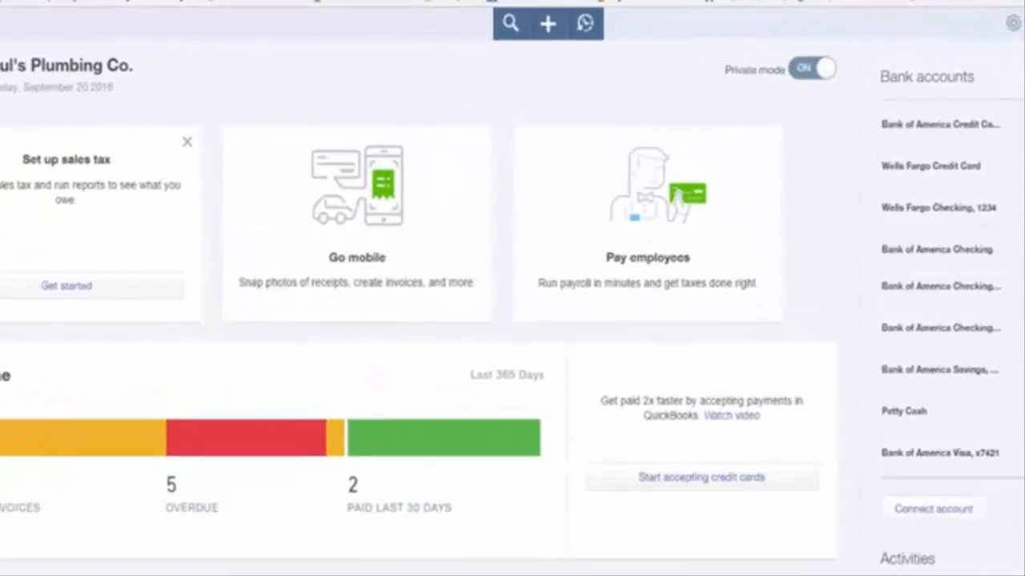
# Create a new invoice for the customer whose check bounced
pyautogui.click(545, 24)
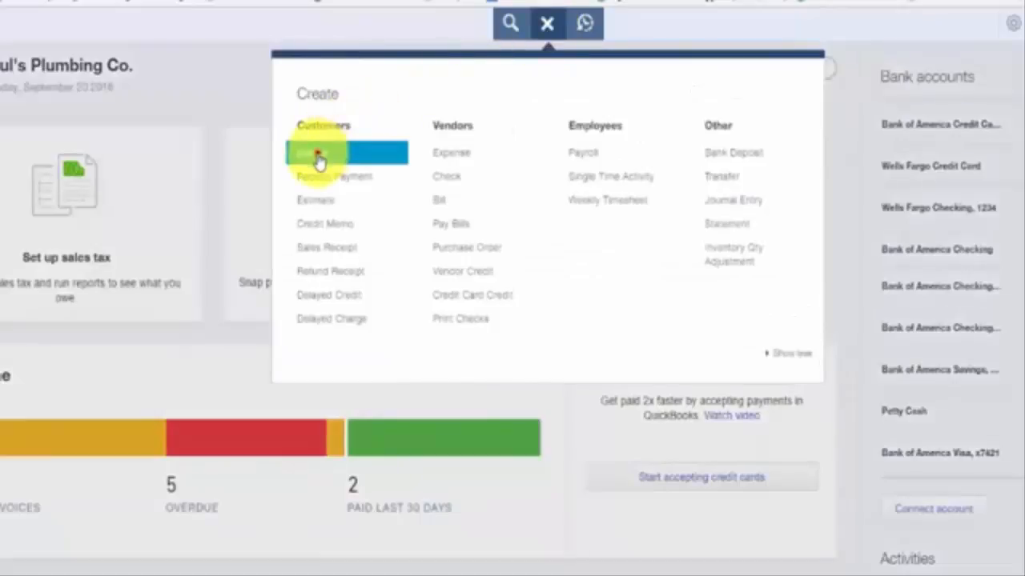
pyautogui.click(318, 157)
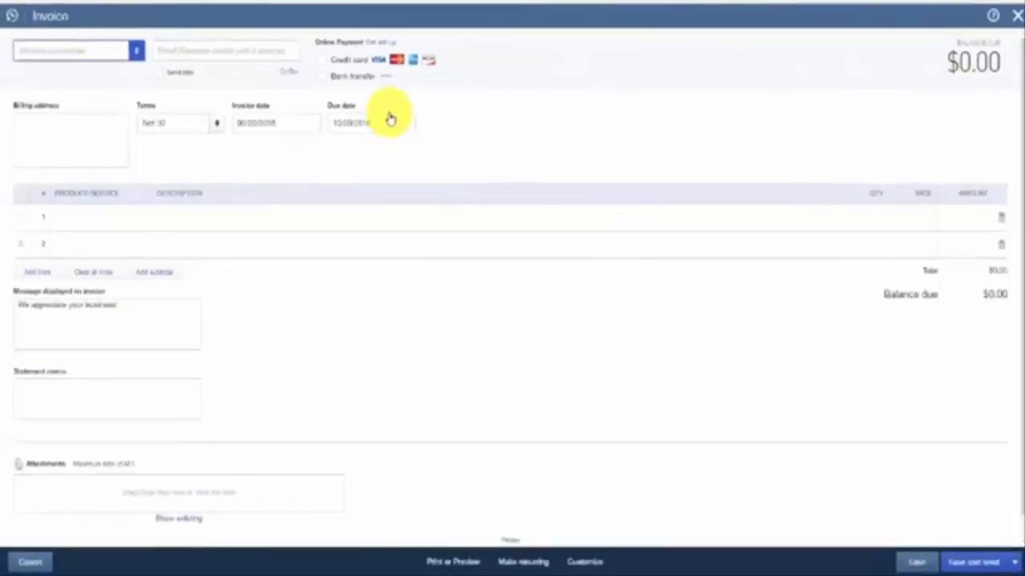
pyautogui.click(136, 50)
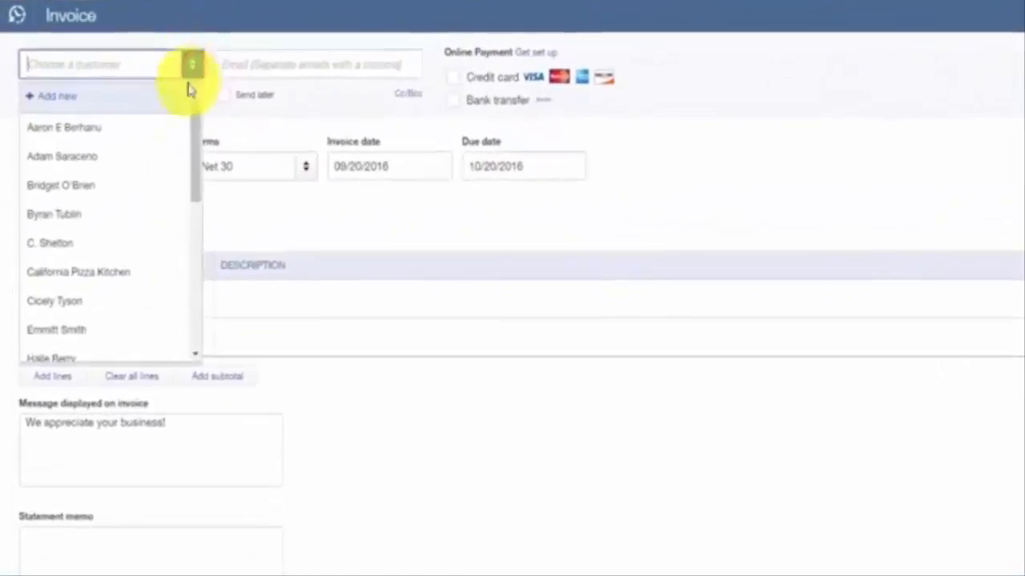
pyautogui.click(154, 196)
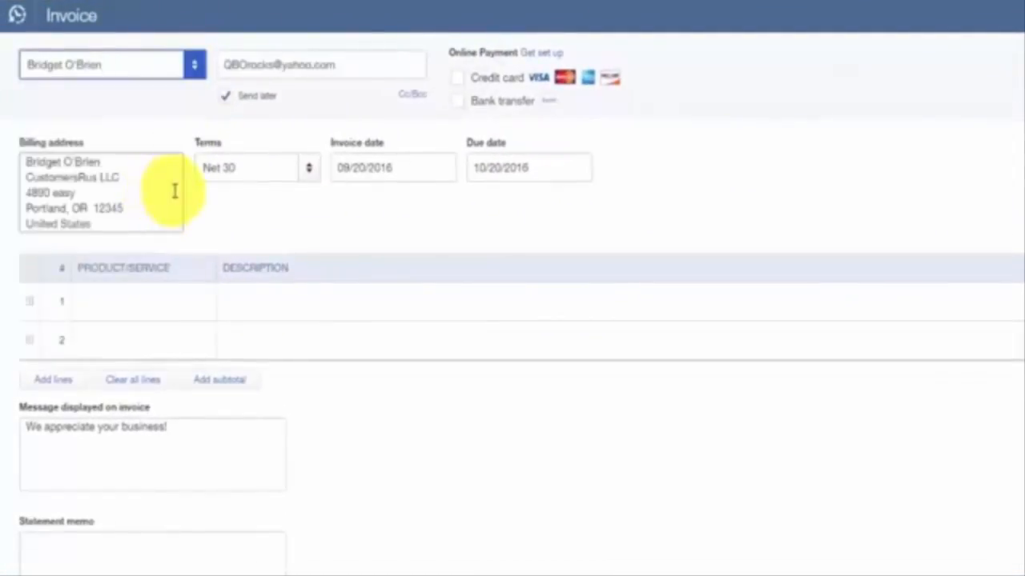
pyautogui.press('Tab')
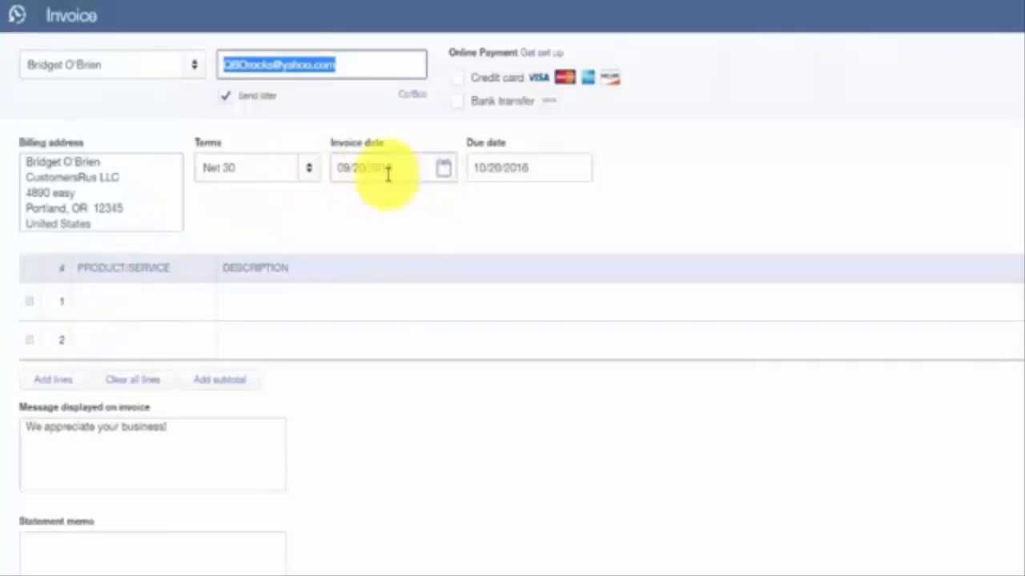
# Set the invoice terms to Due on receipt and check the invoice date
pyautogui.click(309, 169)
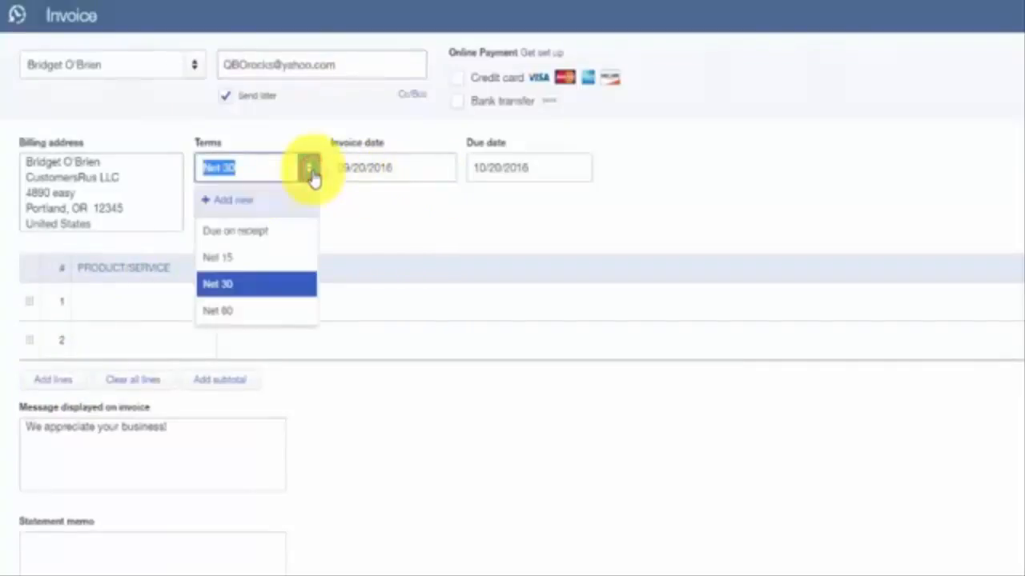
pyautogui.click(279, 233)
pyautogui.click(418, 170)
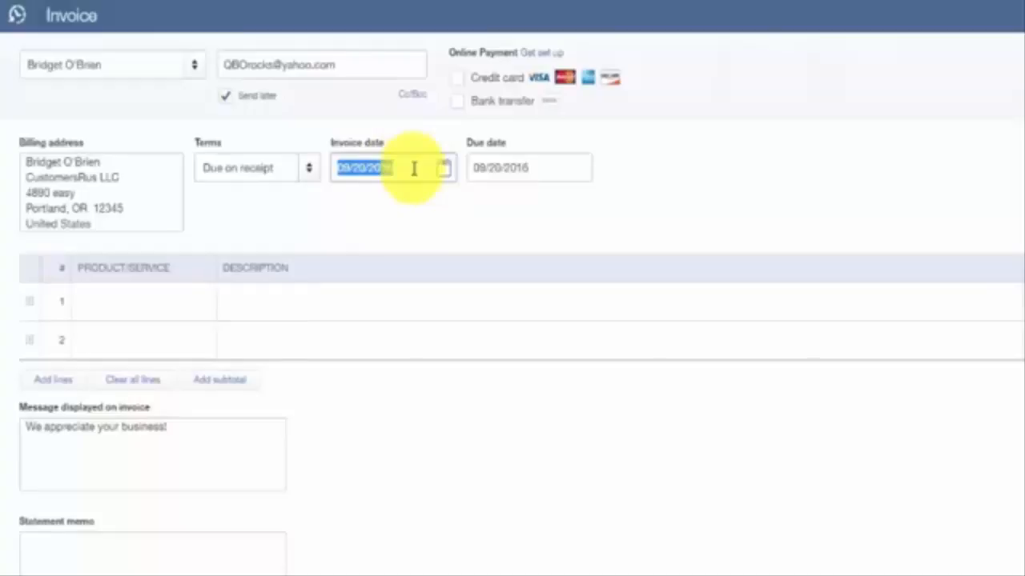
# Choose Customer NSF Fee as the product/service on the invoice's first line, and review the available product choices
pyautogui.click(164, 302)
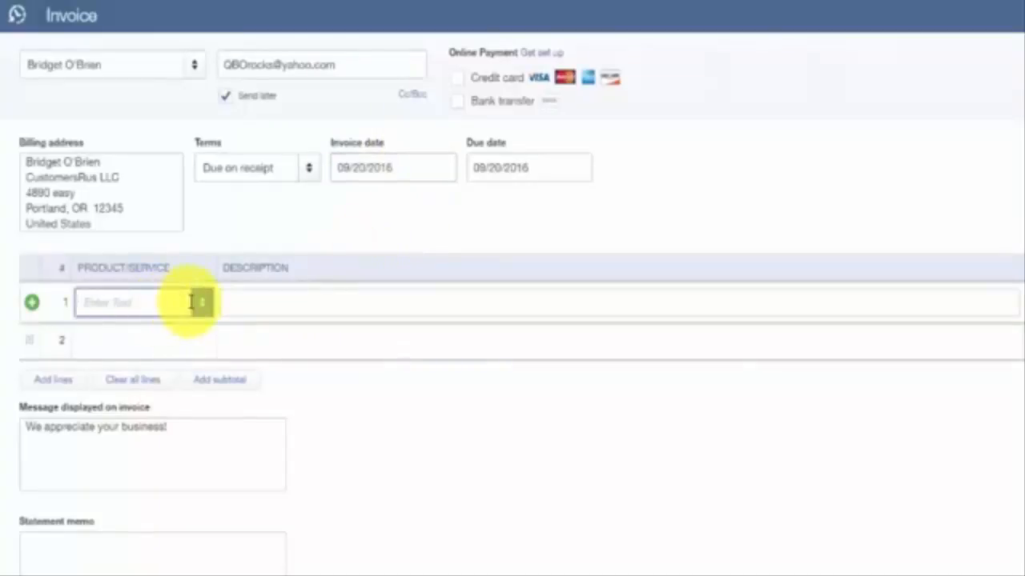
pyautogui.write('Customer NSF Fee')
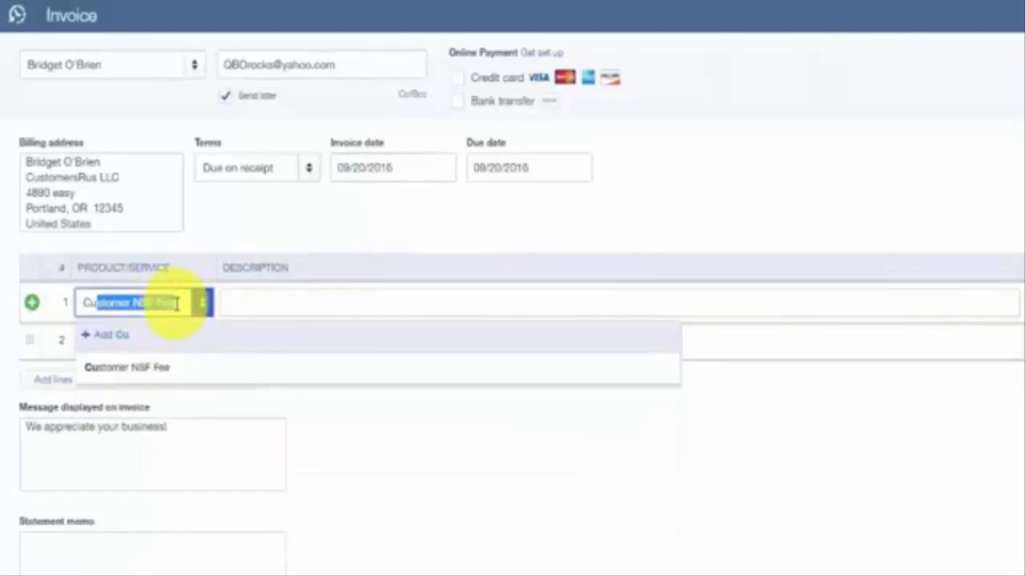
pyautogui.click(156, 373)
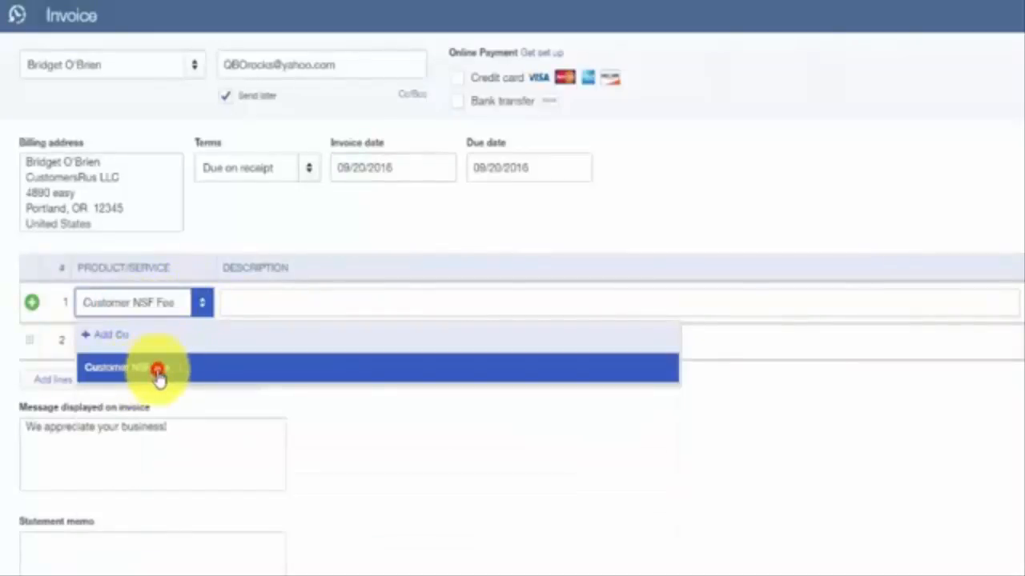
pyautogui.click(202, 303)
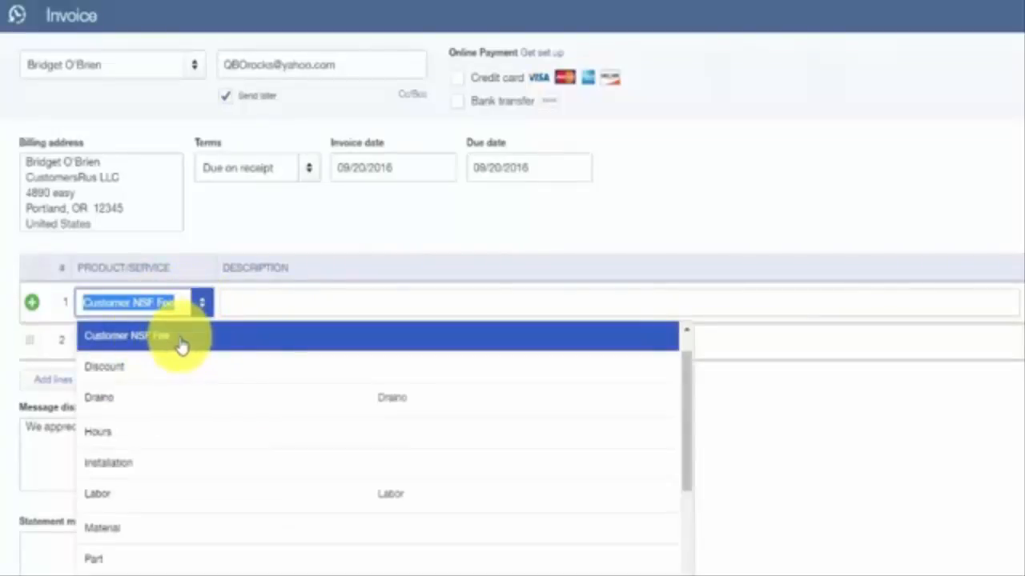
pyautogui.moveTo(689, 467); pyautogui.dragTo(688, 395)
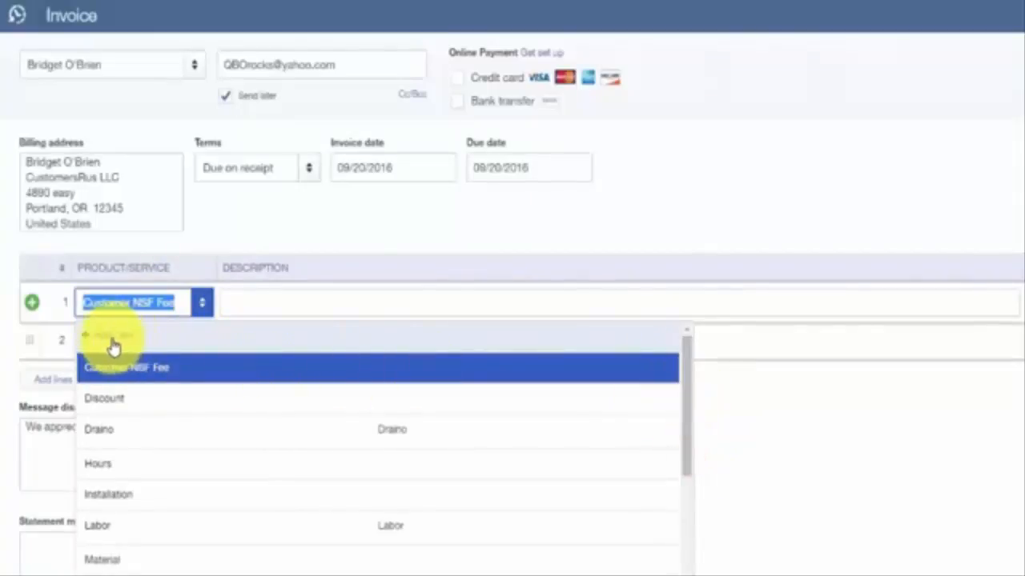
# Describe the first invoice line as "Fee charged for returned check #321" and set its rate to 25.00
pyautogui.click(244, 303)
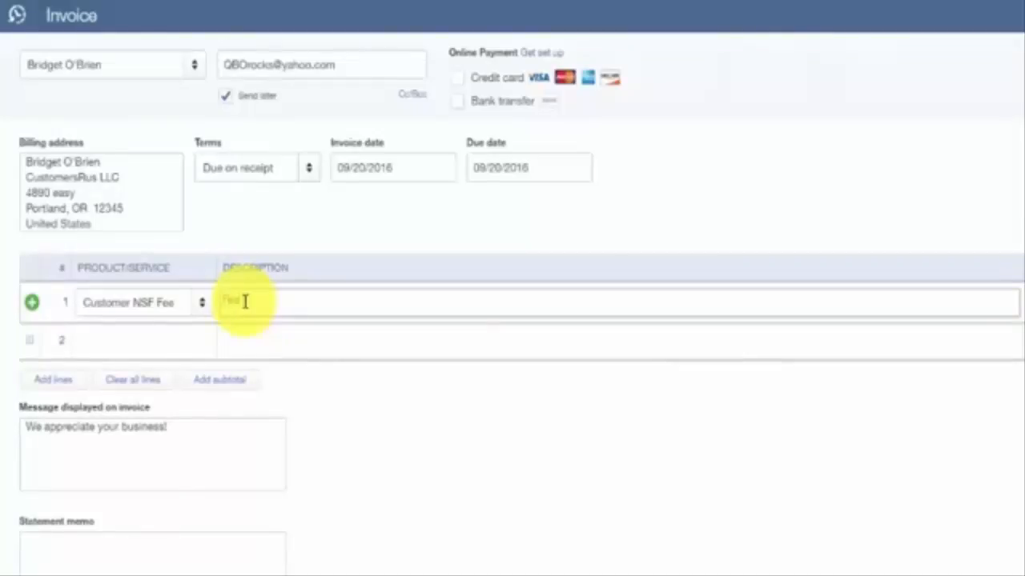
pyautogui.write('Fee charged for retur')
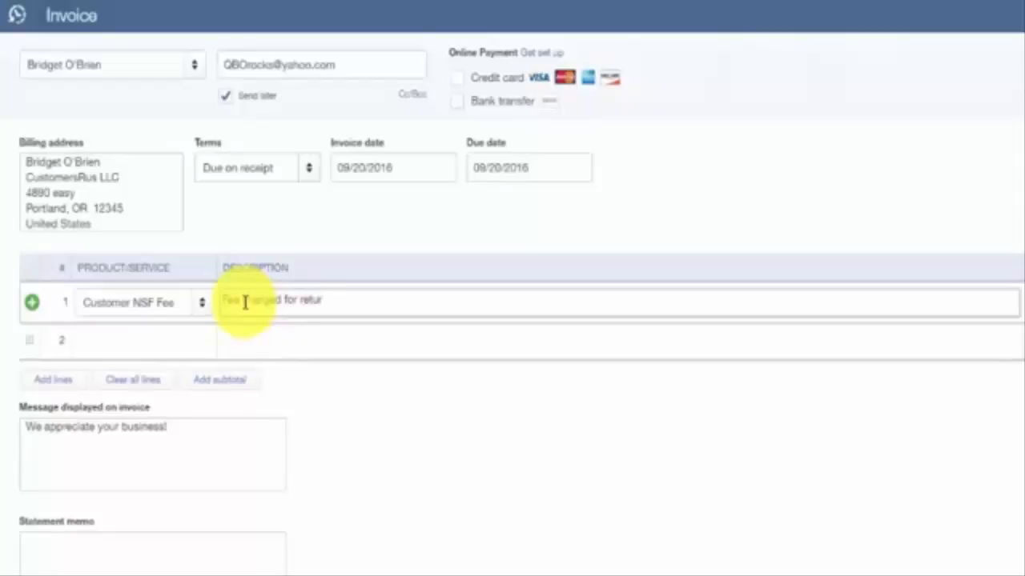
pyautogui.write('ned check #')
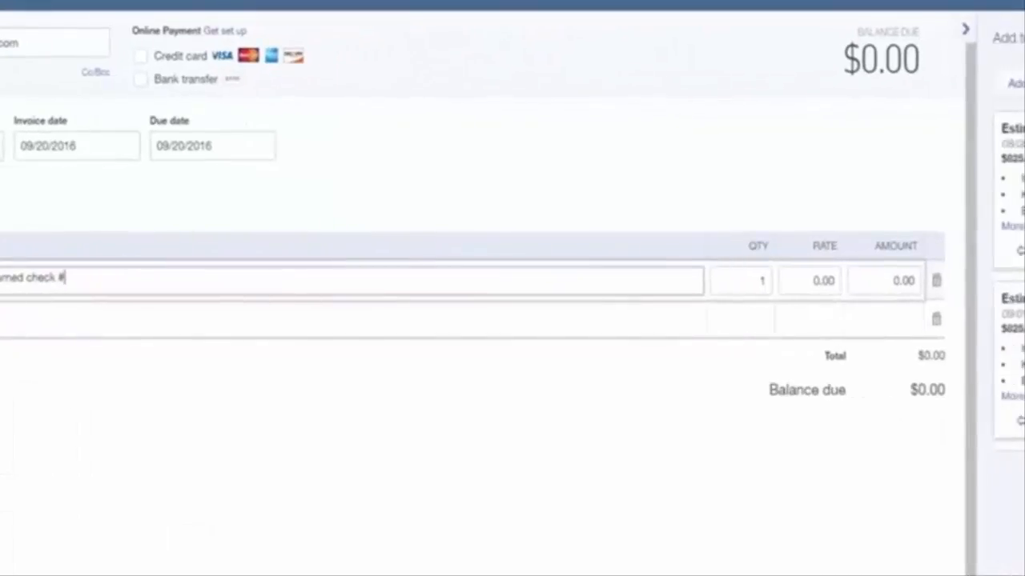
pyautogui.write('321')
pyautogui.press('Tab')
pyautogui.press('Tab')
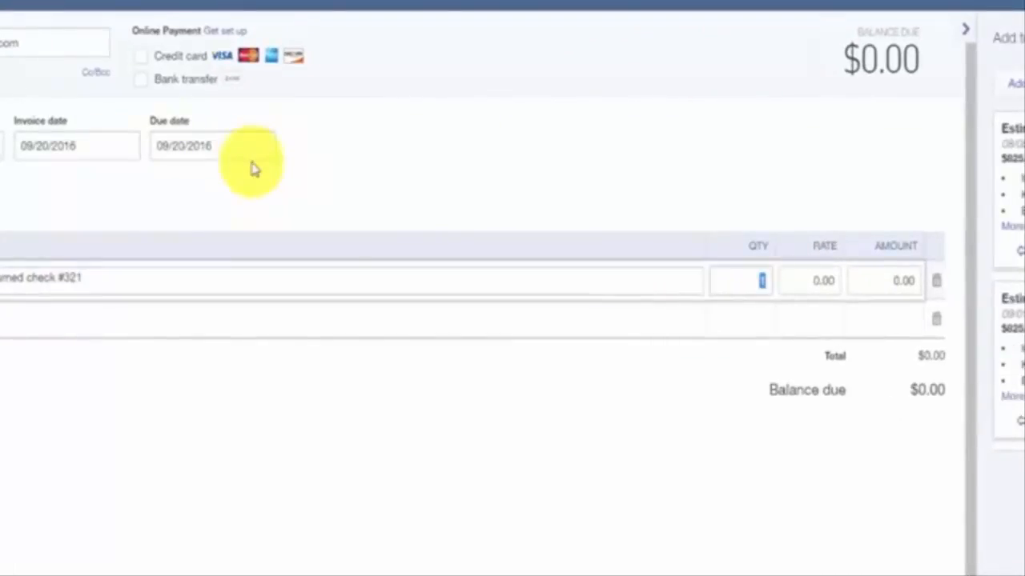
pyautogui.write('25.00')
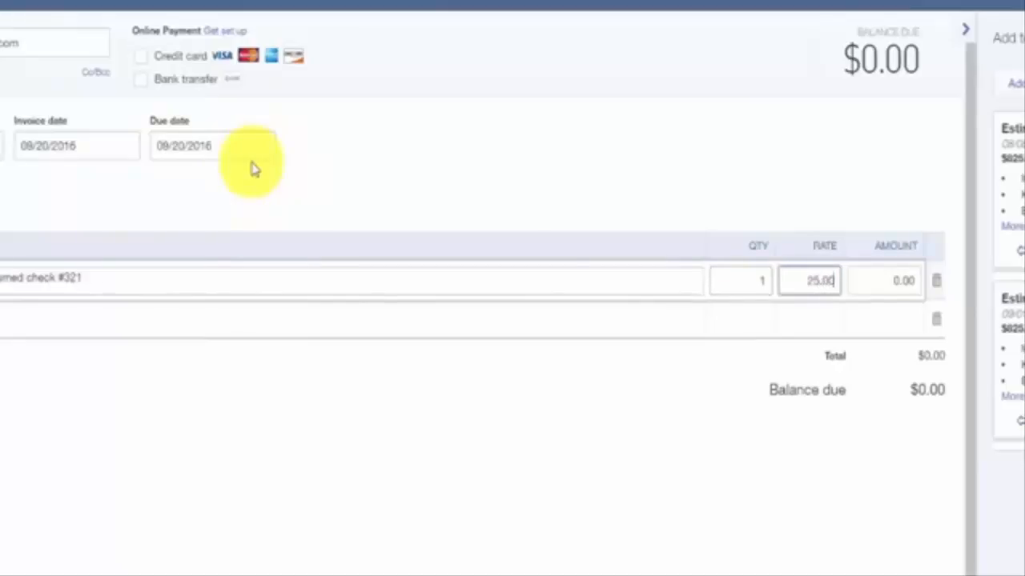
pyautogui.press('Tab')
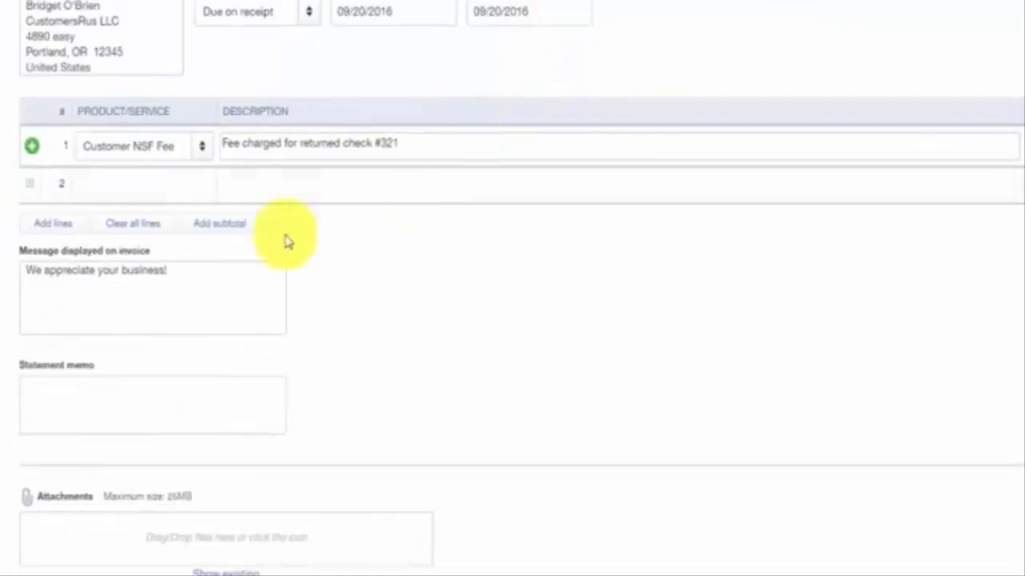
# Replace the invoice message with "Please send replacement check along with NSF Fee as soon as possible to avoid any additional"
pyautogui.click(181, 270)
pyautogui.moveTo(181, 270); pyautogui.dragTo(6, 275)
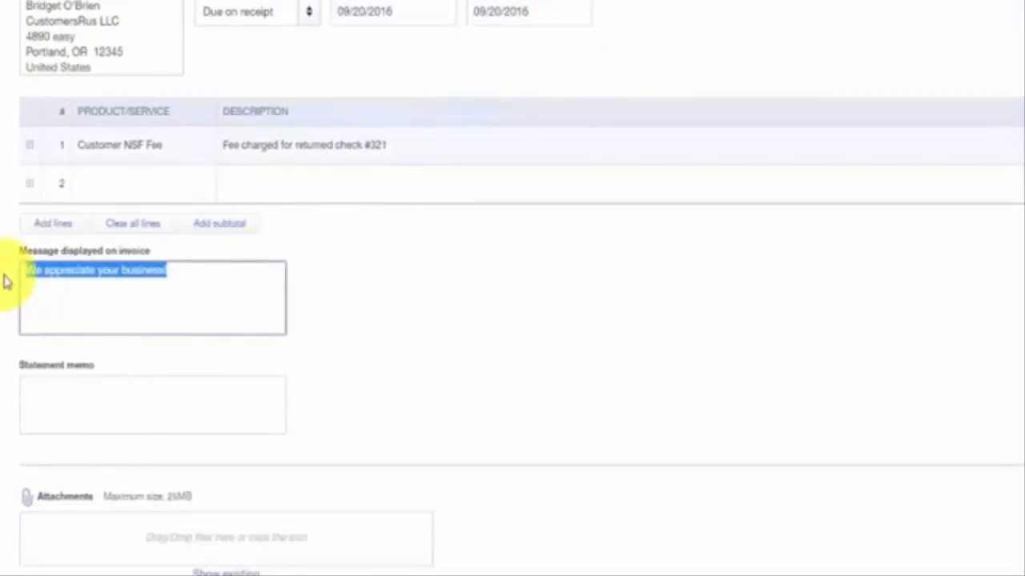
pyautogui.press('BackSpace')
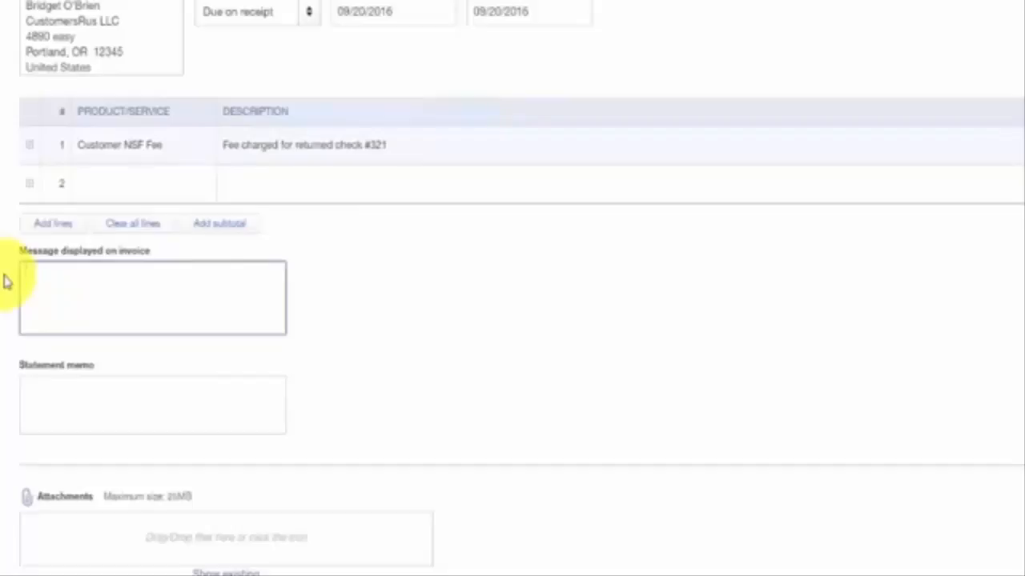
pyautogui.write('Please send replace')
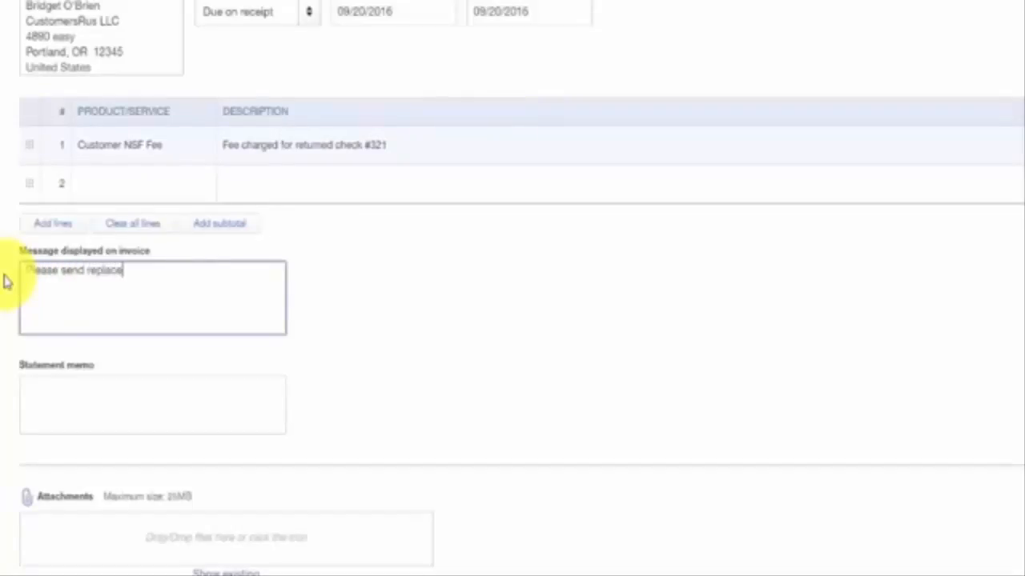
pyautogui.write('ment check along with N')
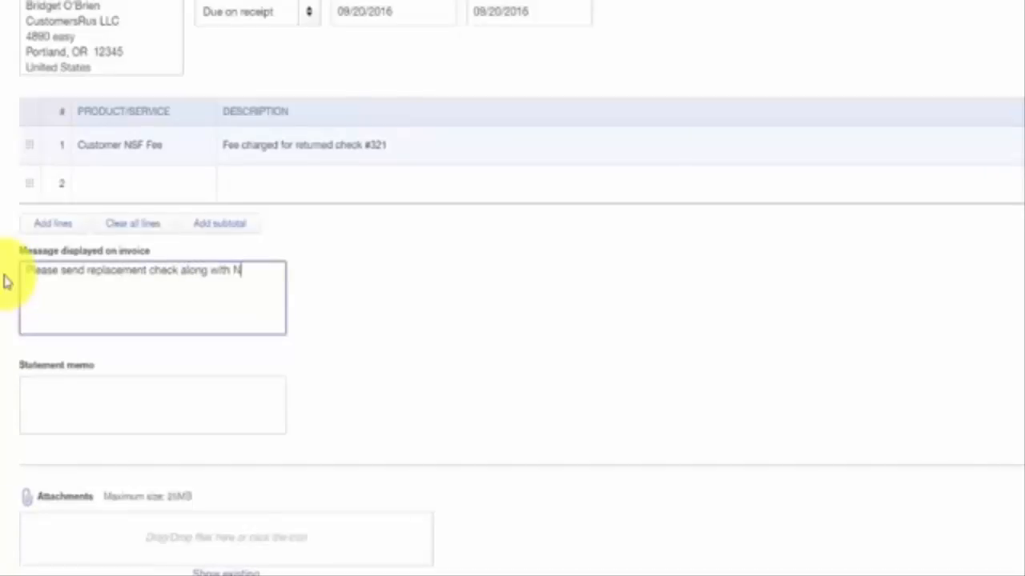
pyautogui.write('SF Fee as soon as possible to avoid')
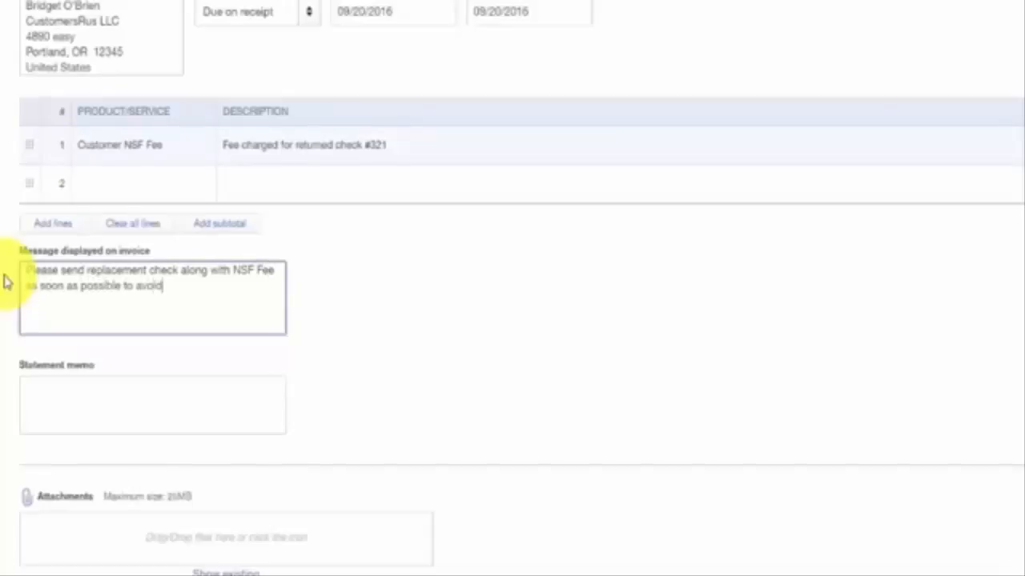
pyautogui.write(' any additional fe')
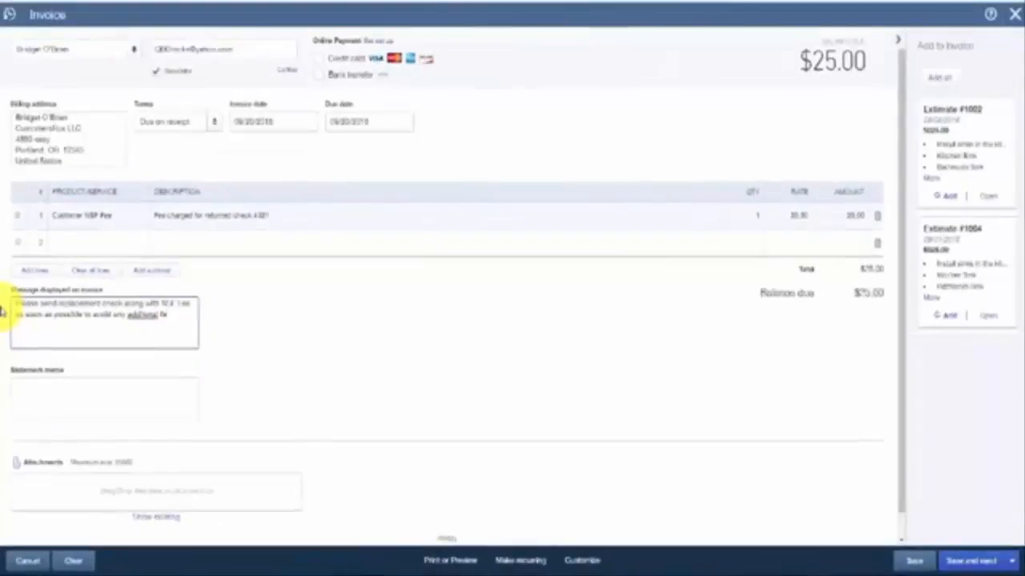
pyautogui.press('BackSpace')
pyautogui.press('BackSpace')
pyautogui.press('BackSpace')
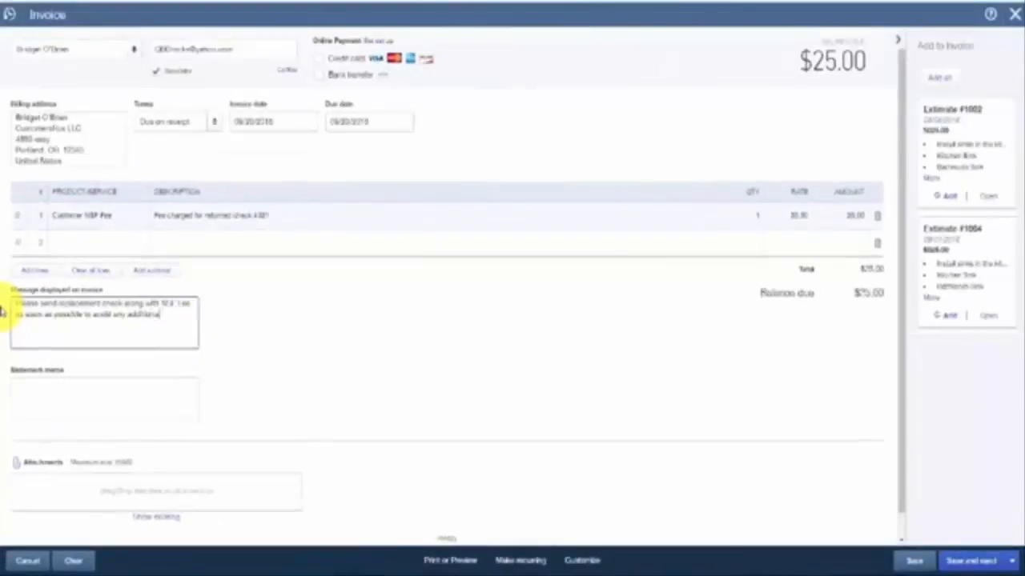